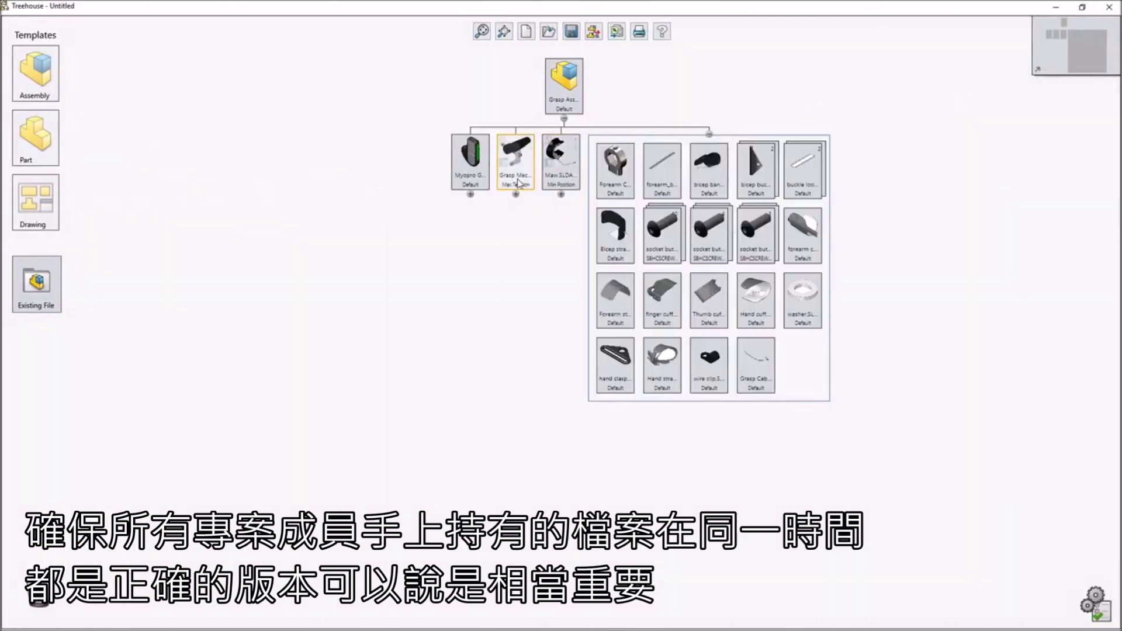
Expand the first, motor, elbow and maxon motor sub-assembly nodes to show their parts.
{"action": "left_click", "coordinate": [472, 194]}
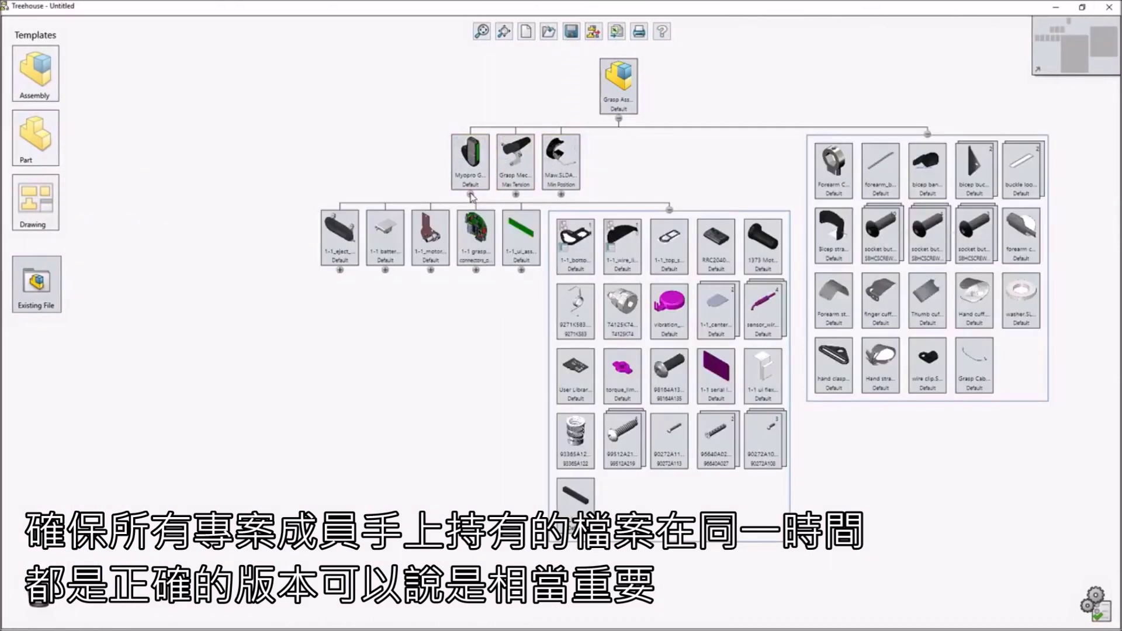
{"action": "left_click", "coordinate": [431, 268]}
{"action": "left_click", "coordinate": [344, 346]}
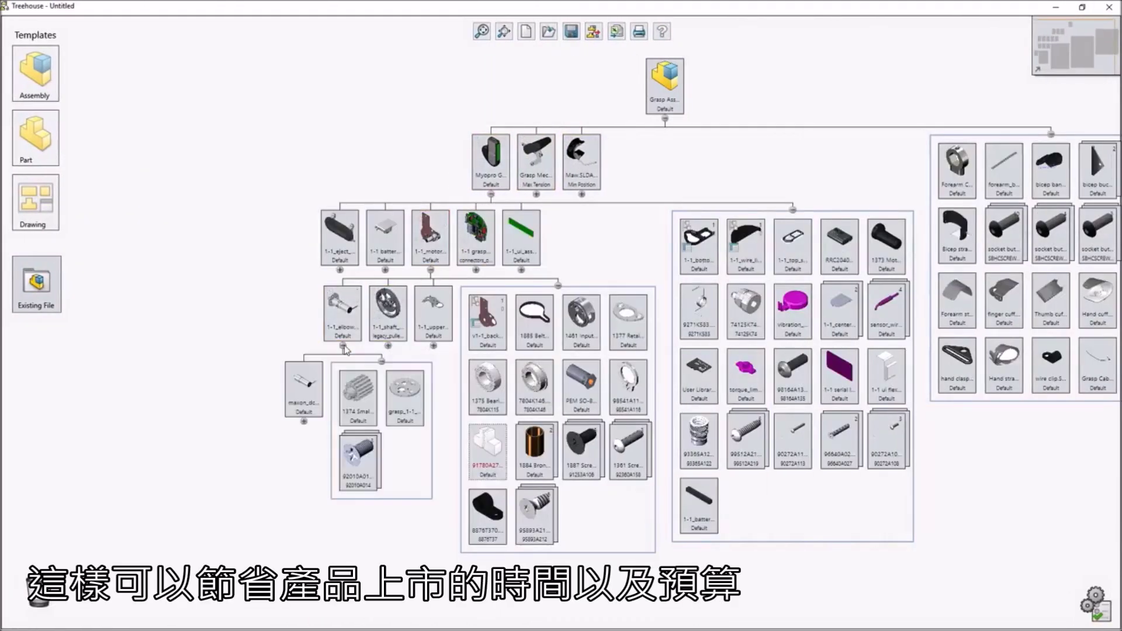
{"action": "left_click", "coordinate": [304, 420]}
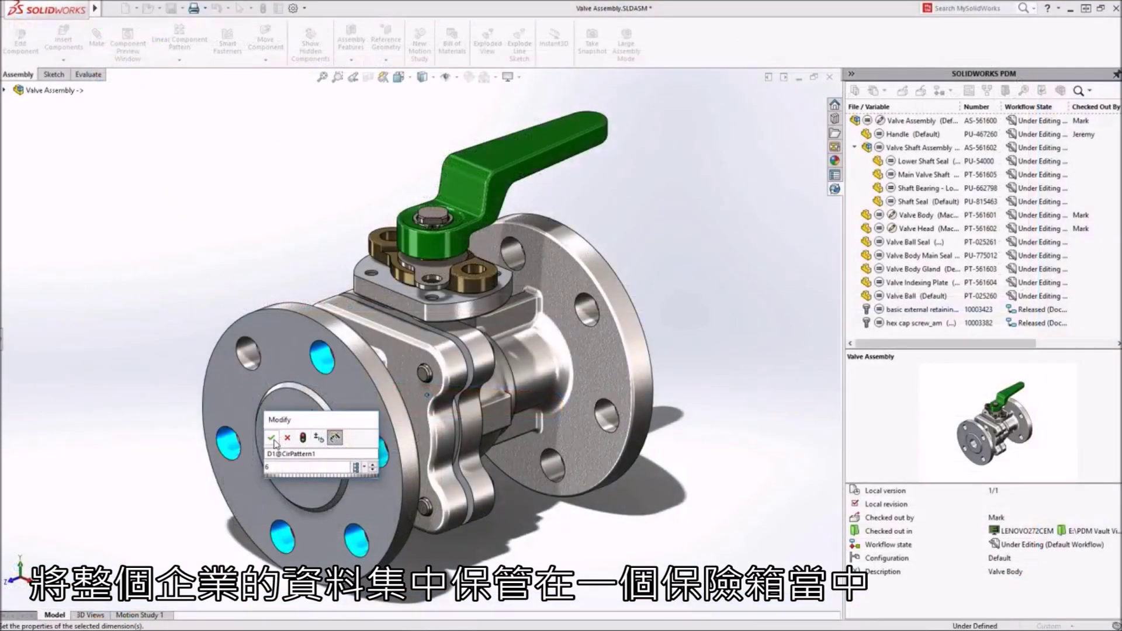
Accept the new hole pattern value in the Modify dialog.
{"action": "left_click", "coordinate": [273, 437]}
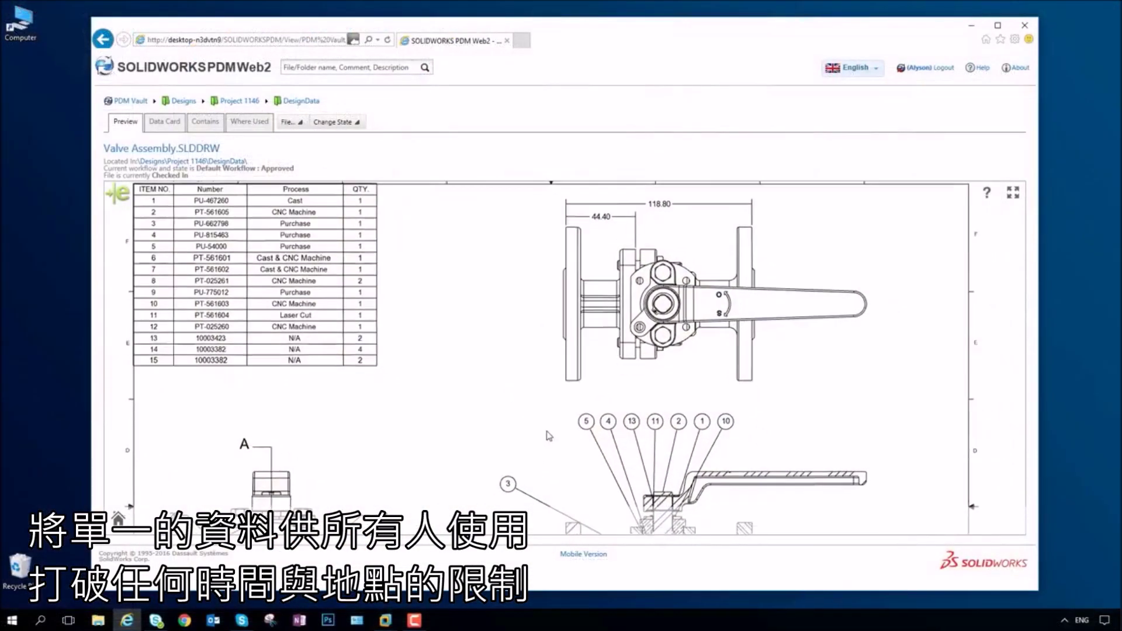
{"action": "scroll", "coordinate": [549, 436], "scroll_direction": "down", "scroll_amount": 5}
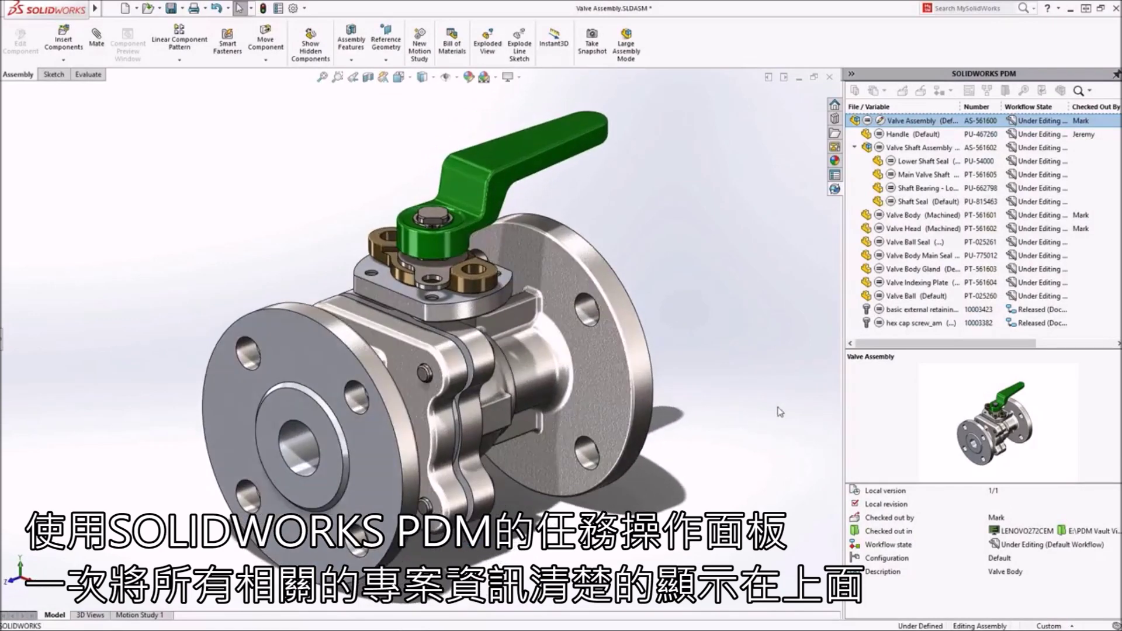
{"action": "mouse_move", "coordinate": [881, 344]}
{"action": "left_mouse_down"}
{"action": "mouse_move", "coordinate": [968, 350]}
{"action": "mouse_move", "coordinate": [869, 345]}
{"action": "left_mouse_up"}
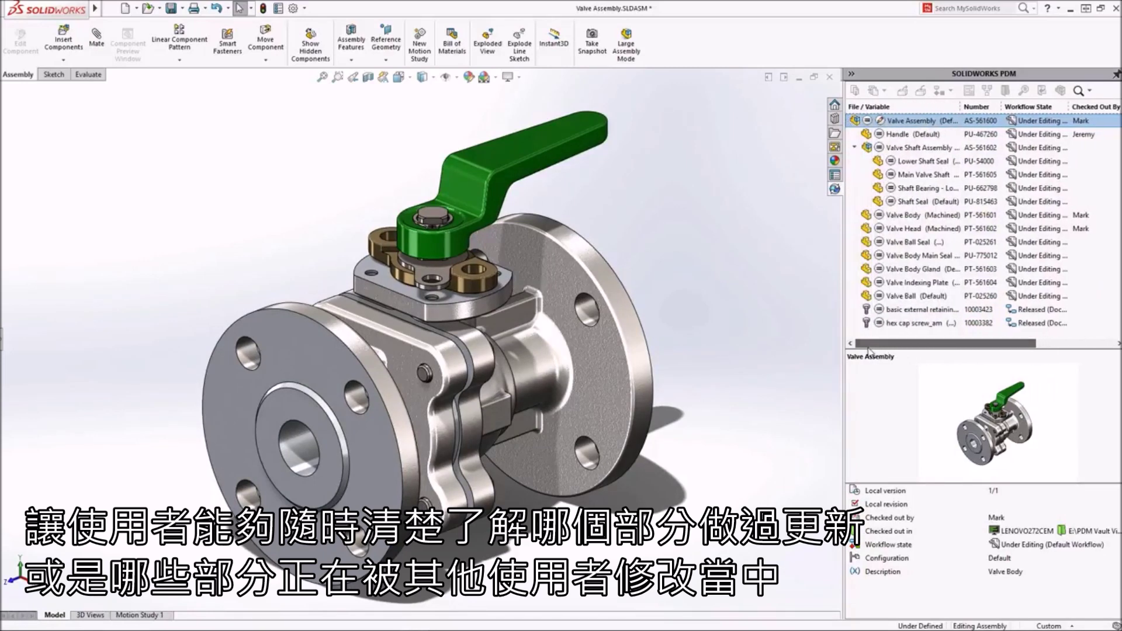
Highlight Valve Body and Valve Head from the PDM pane, then clear the selection.
{"action": "left_click", "coordinate": [912, 215]}
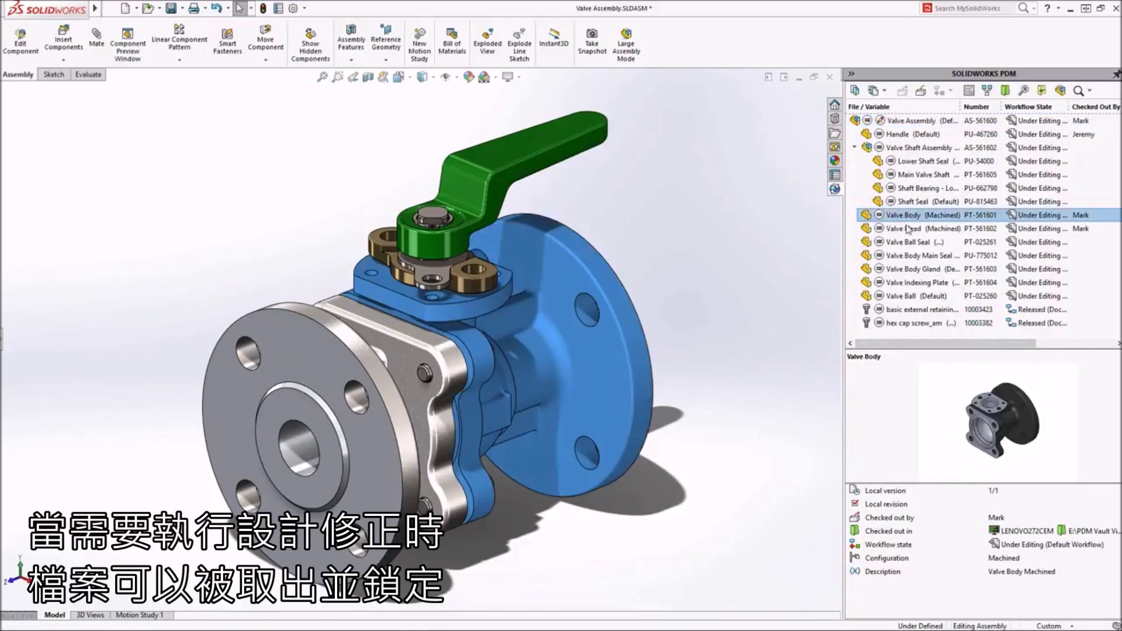
{"action": "left_click", "coordinate": [908, 229]}
{"action": "left_click", "coordinate": [815, 267]}
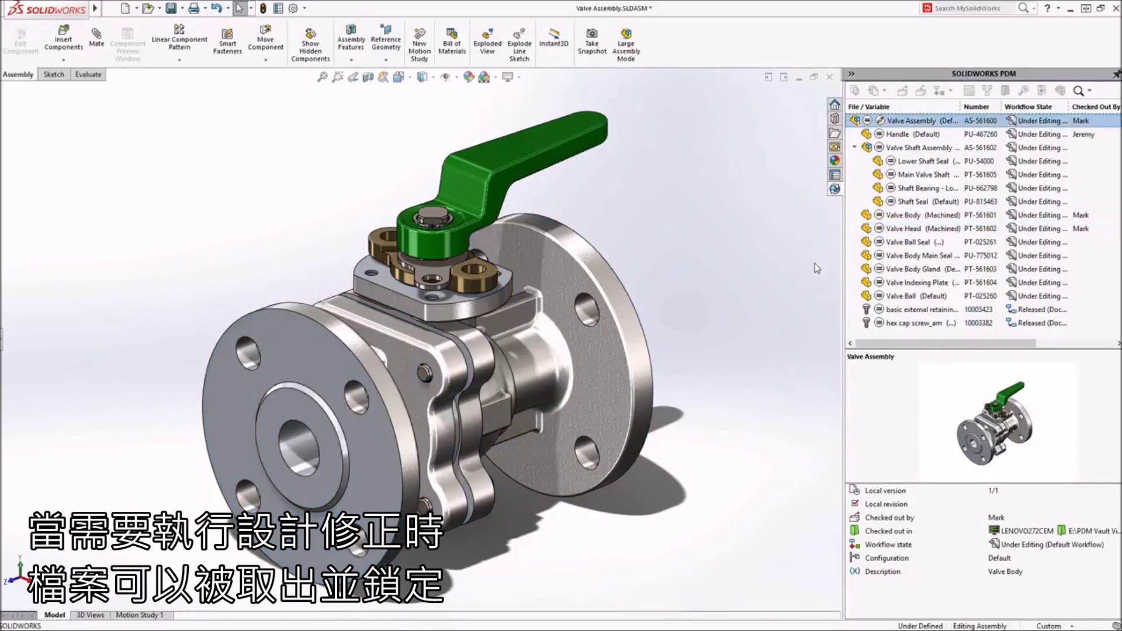
Change the front flange bolt-hole pattern to eight holes.
{"action": "double_click", "coordinate": [355, 395]}
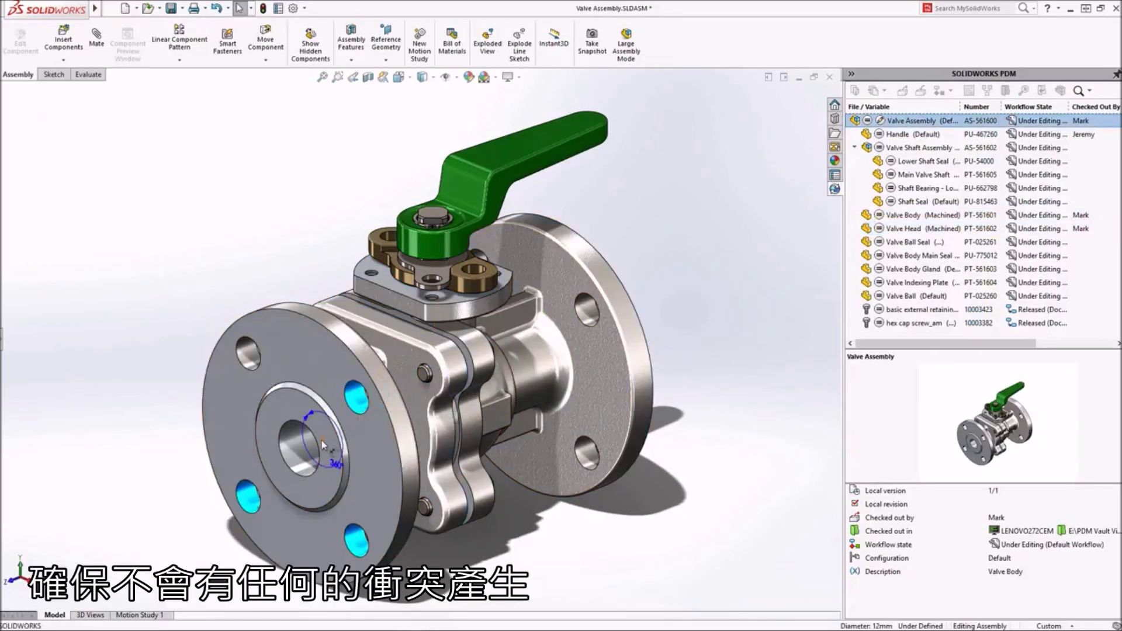
{"action": "left_click", "coordinate": [307, 466]}
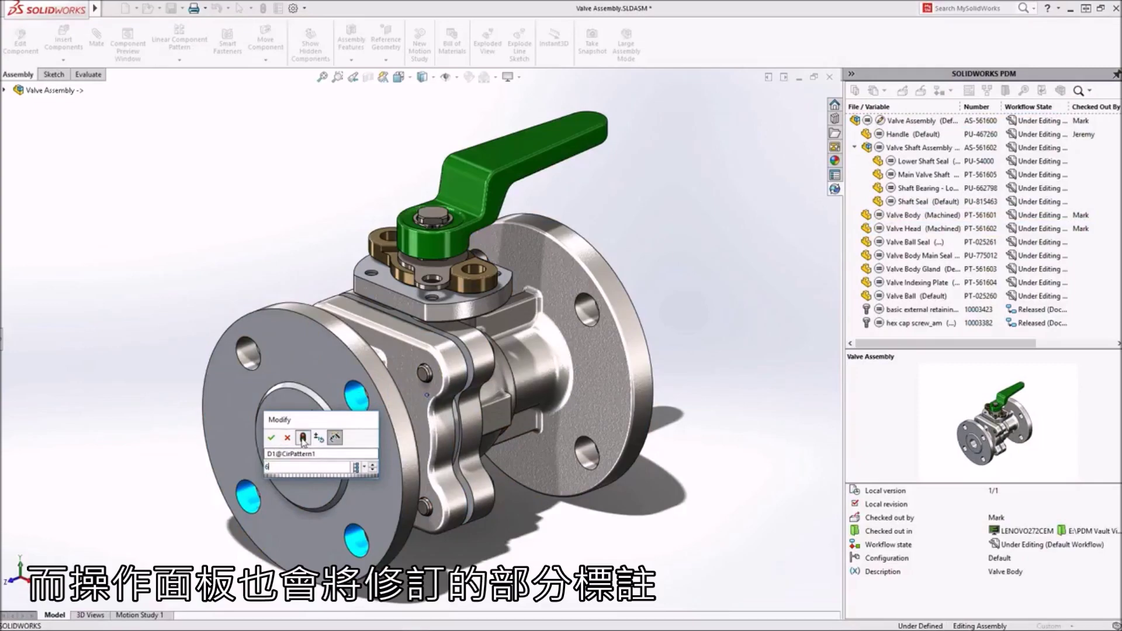
{"action": "left_click", "coordinate": [272, 437]}
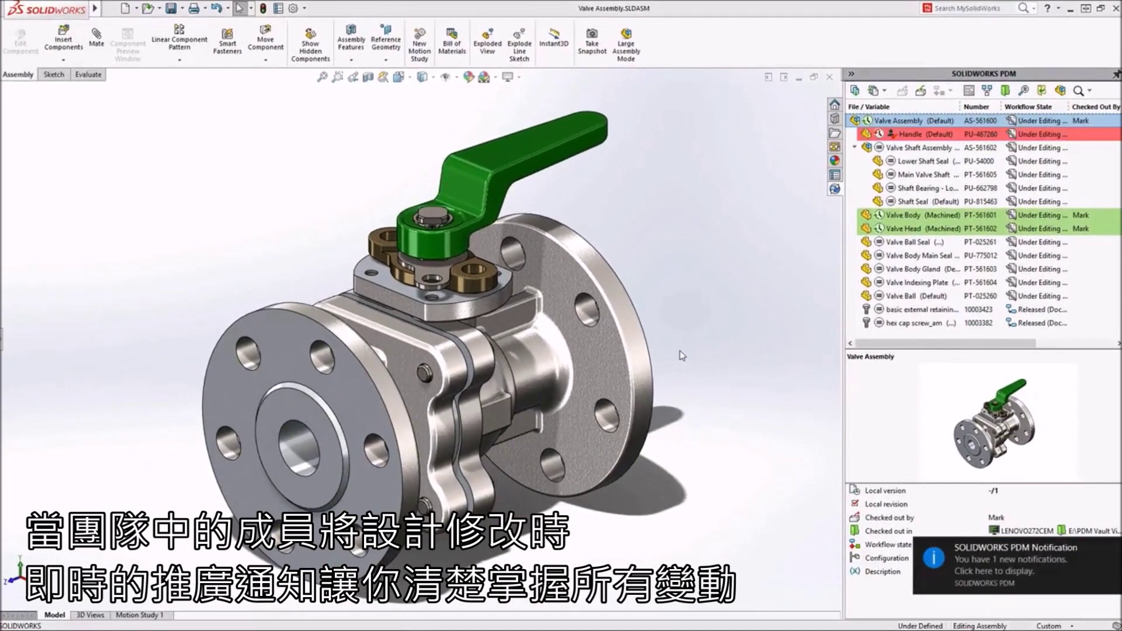
Dismiss the Handle check-in notice and load the latest red, 130 mm Handle version.
{"action": "left_click", "coordinate": [991, 573]}
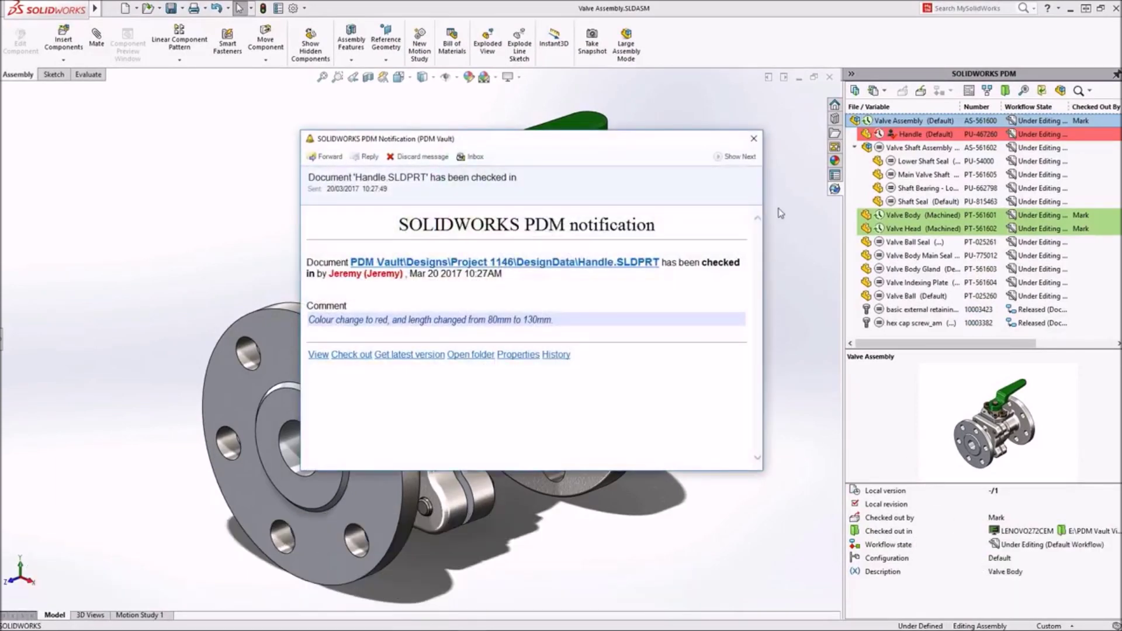
{"action": "left_click", "coordinate": [754, 140]}
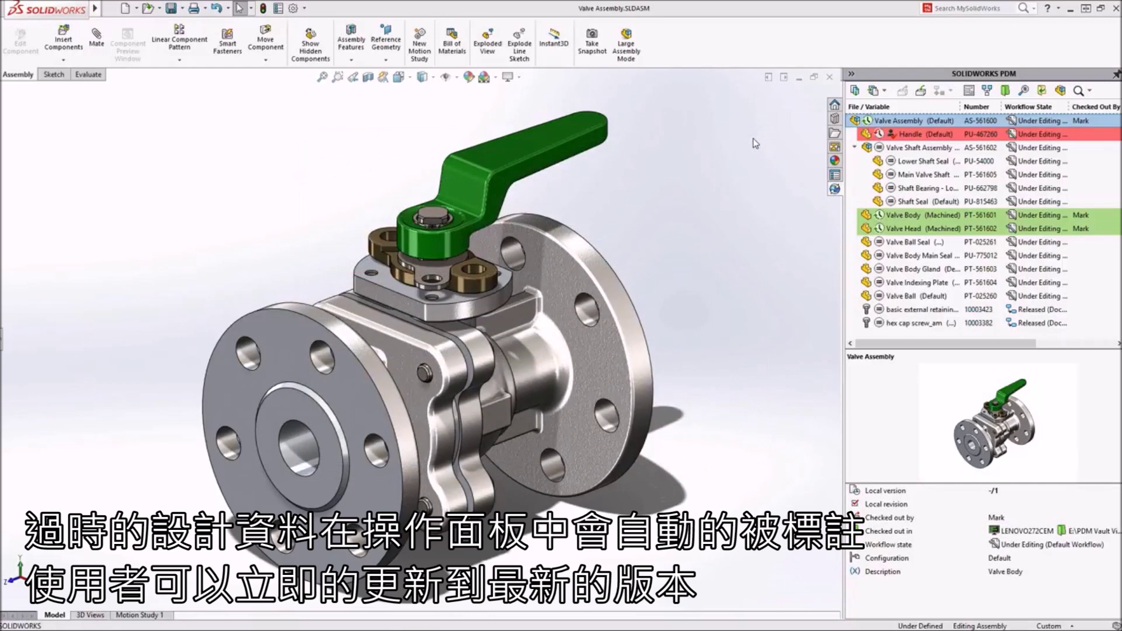
{"action": "right_click", "coordinate": [886, 133]}
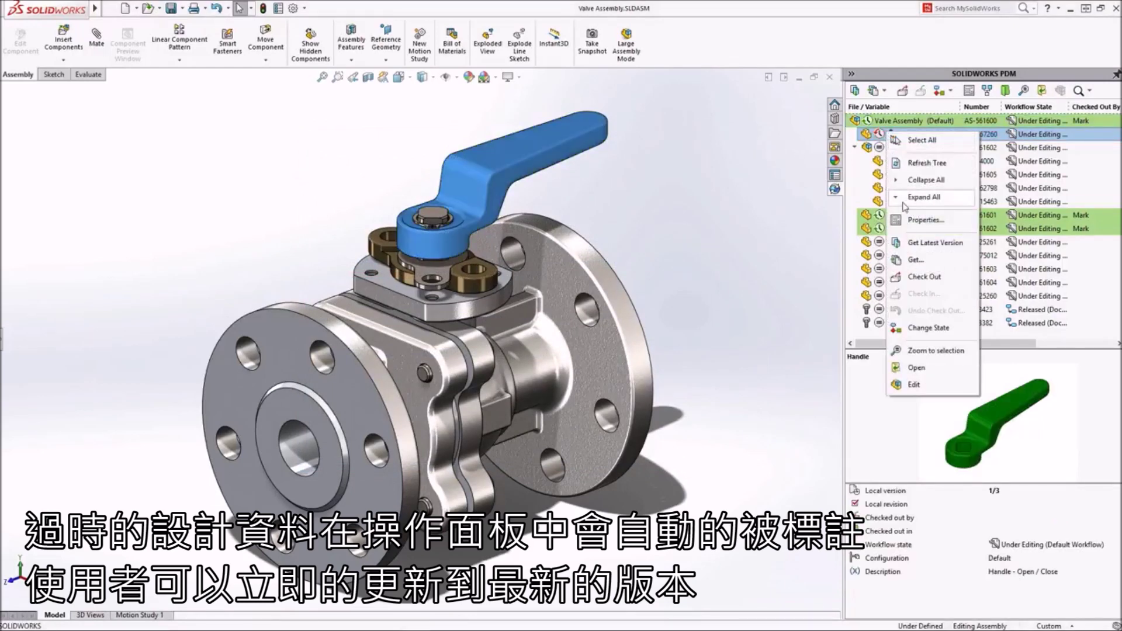
{"action": "left_click", "coordinate": [929, 243]}
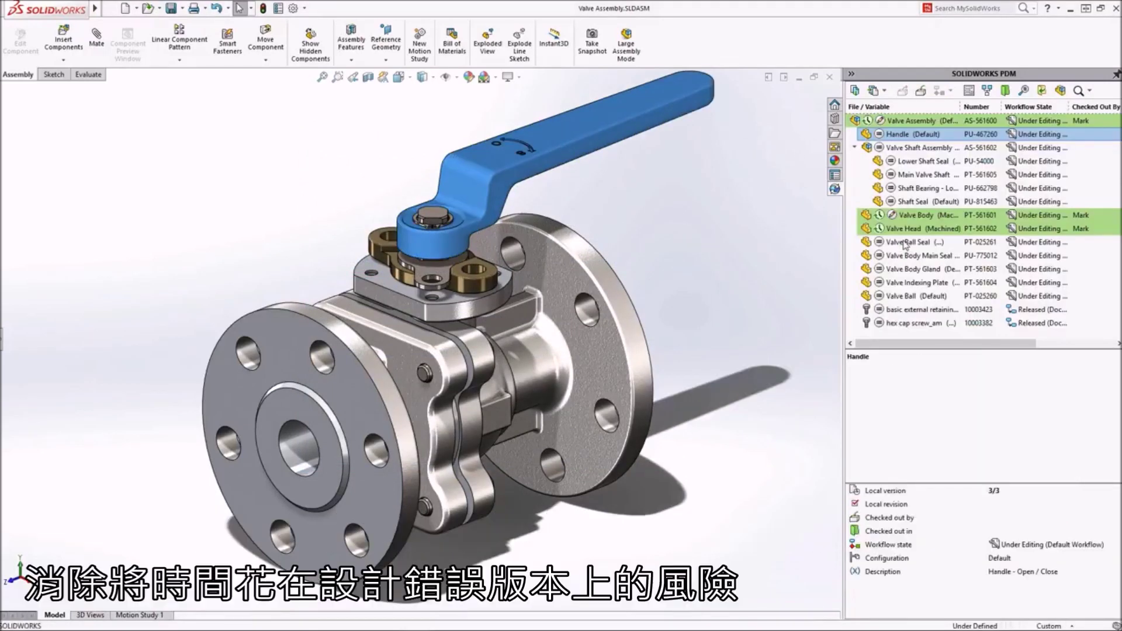
{"action": "left_click", "coordinate": [729, 229]}
{"action": "mouse_move", "coordinate": [614, 298]}
{"action": "left_mouse_down"}
{"action": "mouse_move", "coordinate": [518, 374]}
{"action": "mouse_move", "coordinate": [467, 323]}
{"action": "left_mouse_up"}
{"action": "scroll", "coordinate": [467, 323], "scroll_direction": "up", "scroll_amount": 2}
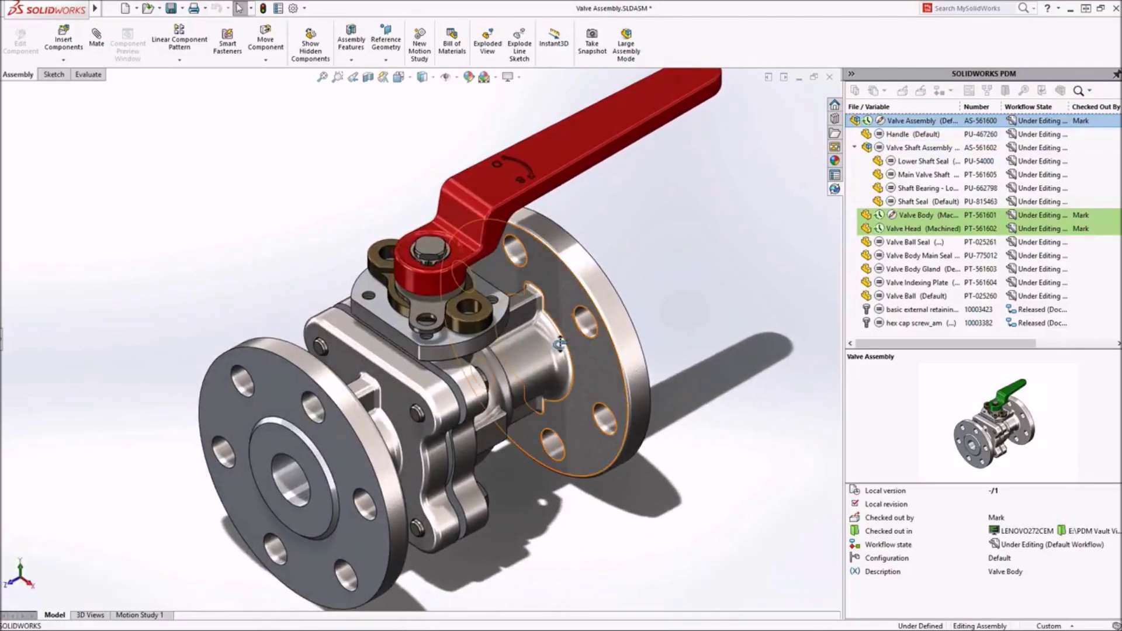
{"action": "scroll", "coordinate": [467, 324], "scroll_direction": "up", "scroll_amount": 2}
{"action": "scroll", "coordinate": [394, 343], "scroll_direction": "up", "scroll_amount": 2}
{"action": "scroll", "coordinate": [263, 369], "scroll_direction": "up", "scroll_amount": 2}
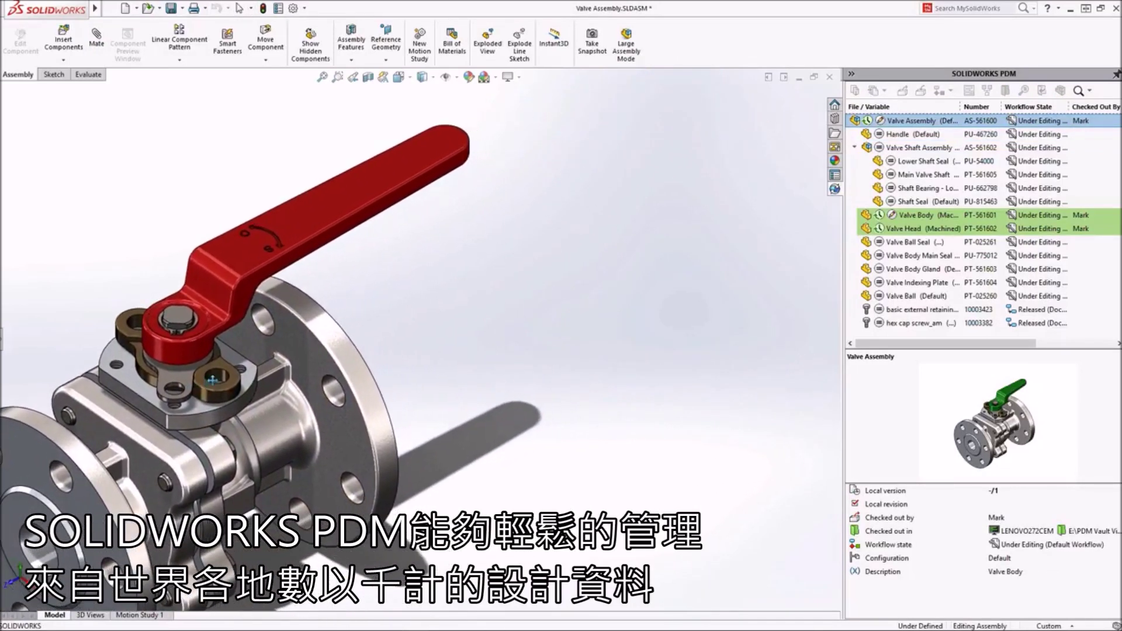
Search the vault for 'hex cap screw' and preview hex cap screw_am.sldprt in 3D.
{"action": "left_click", "coordinate": [1081, 91]}
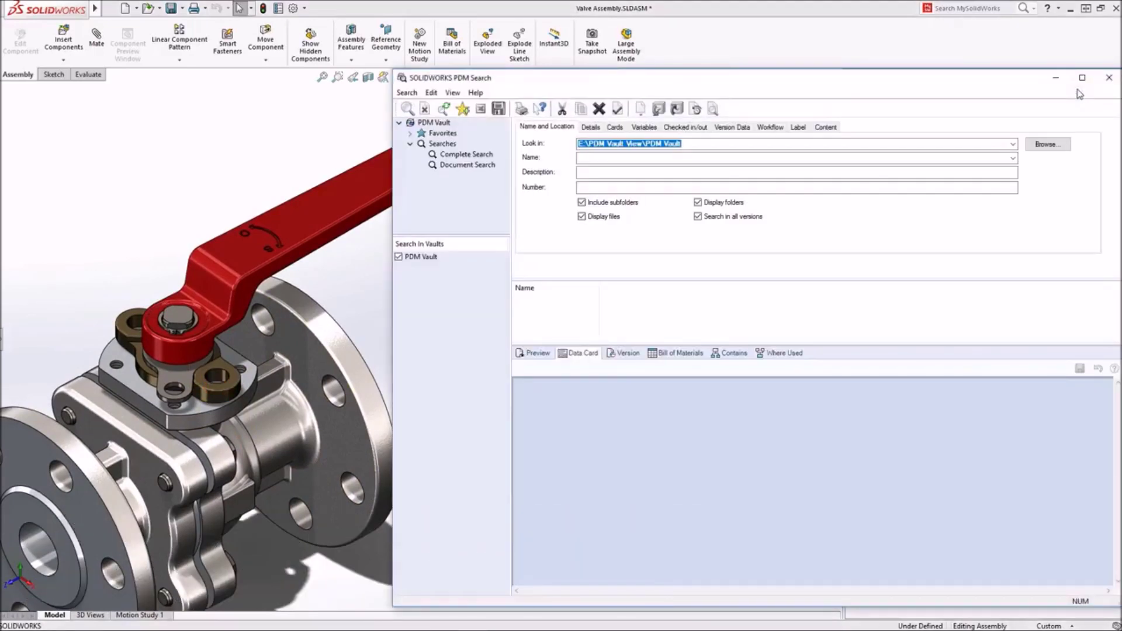
{"action": "left_click", "coordinate": [611, 172]}
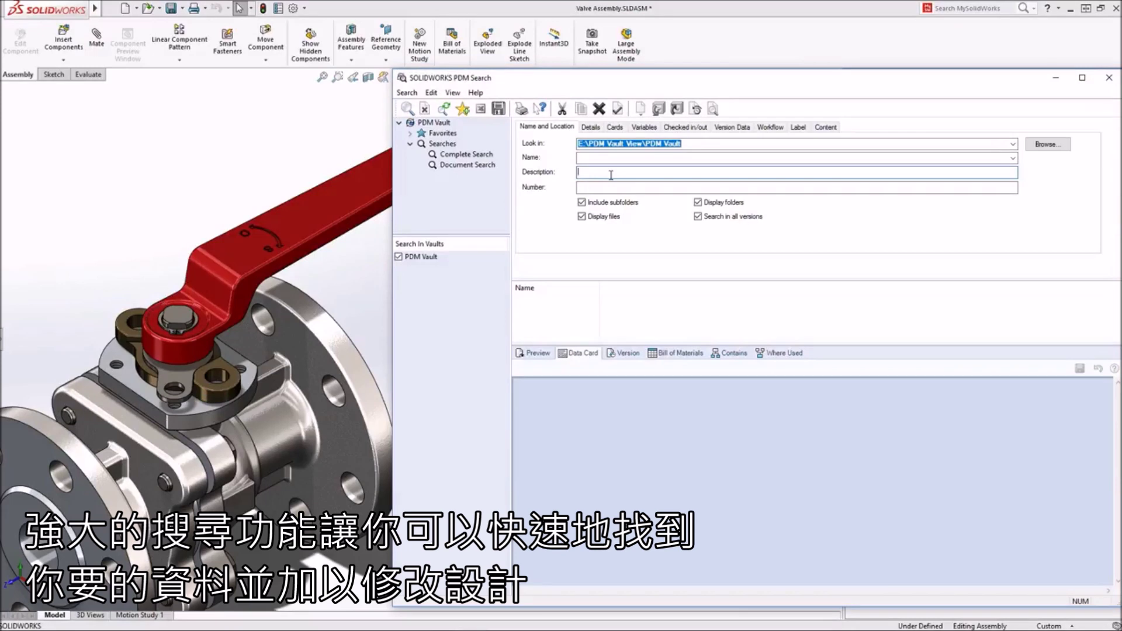
{"action": "type", "text": "hex cap screw"}
{"action": "key", "text": "Return"}
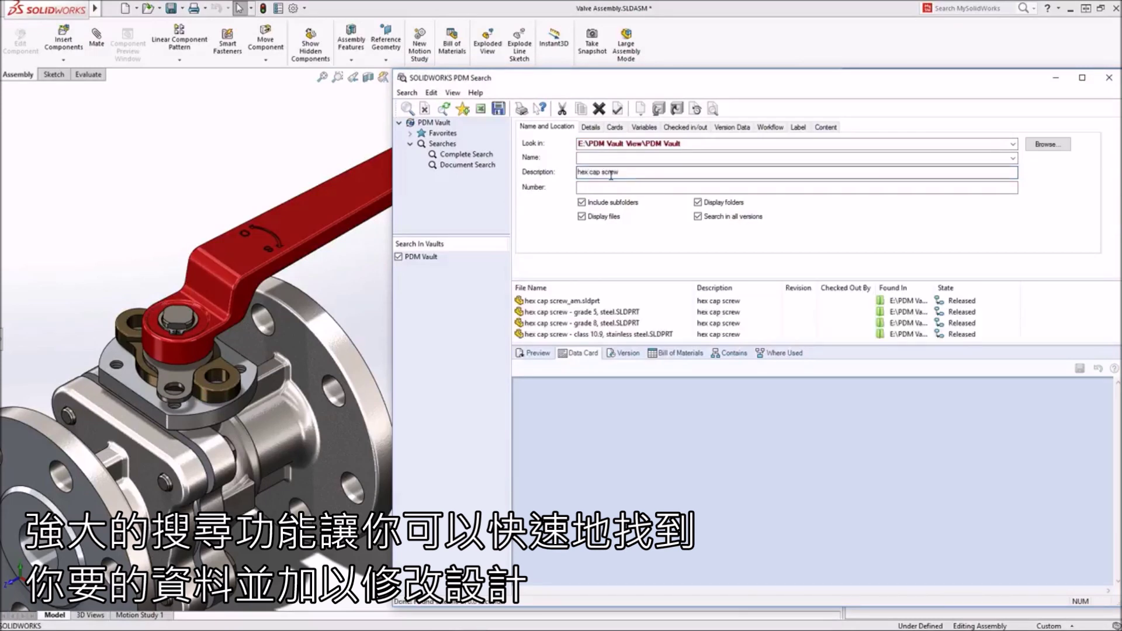
{"action": "left_click", "coordinate": [569, 300]}
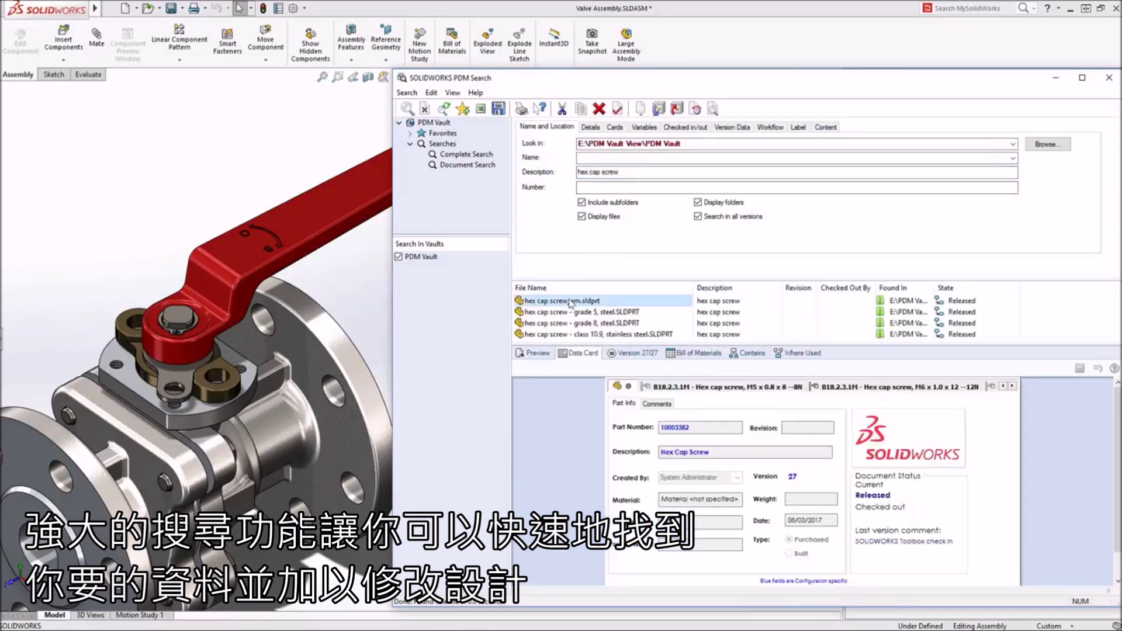
{"action": "left_click", "coordinate": [533, 354]}
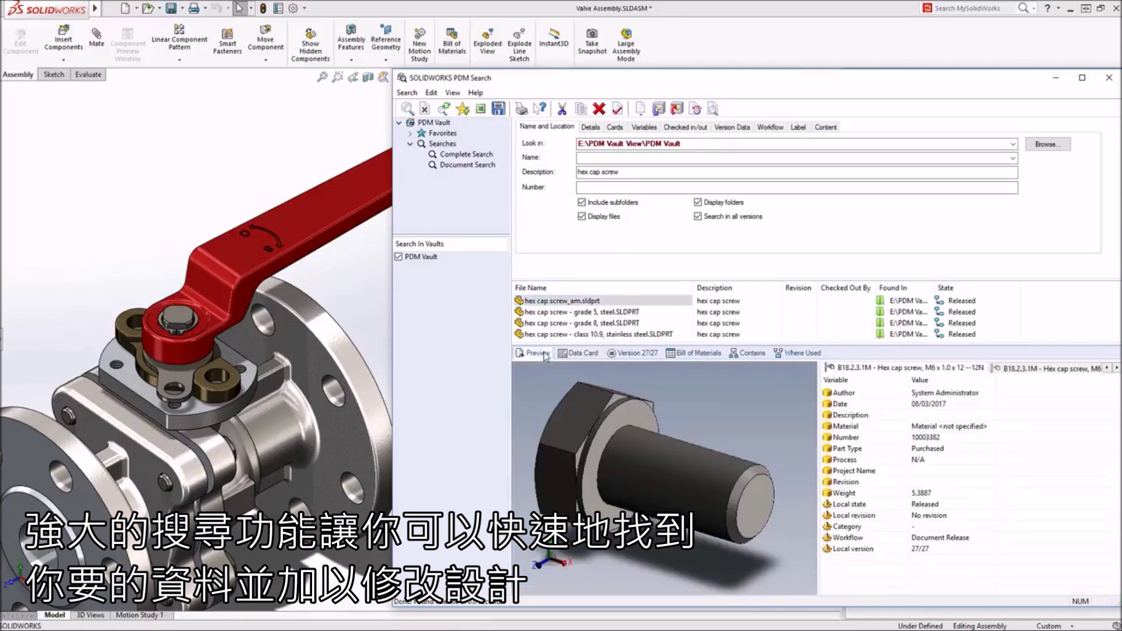
{"action": "left_click_drag", "start_coordinate": [597, 436], "coordinate": [598, 448]}
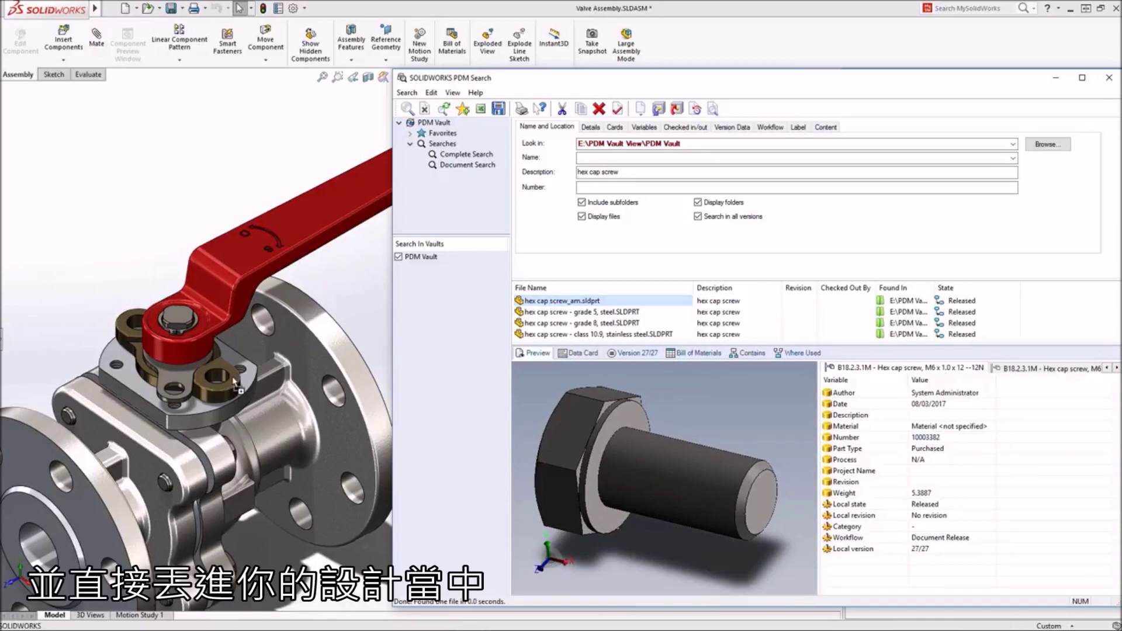
Insert the hex cap screw near the handle base at size M6.
{"action": "left_click_drag", "start_coordinate": [387, 342], "coordinate": [231, 386]}
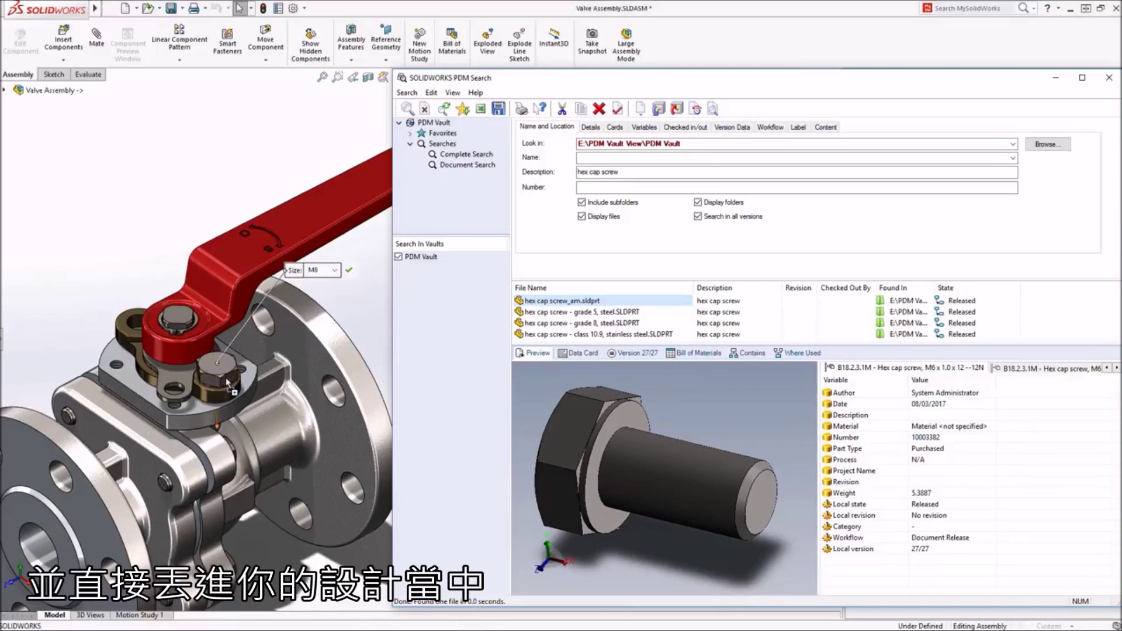
{"action": "left_click", "coordinate": [336, 270]}
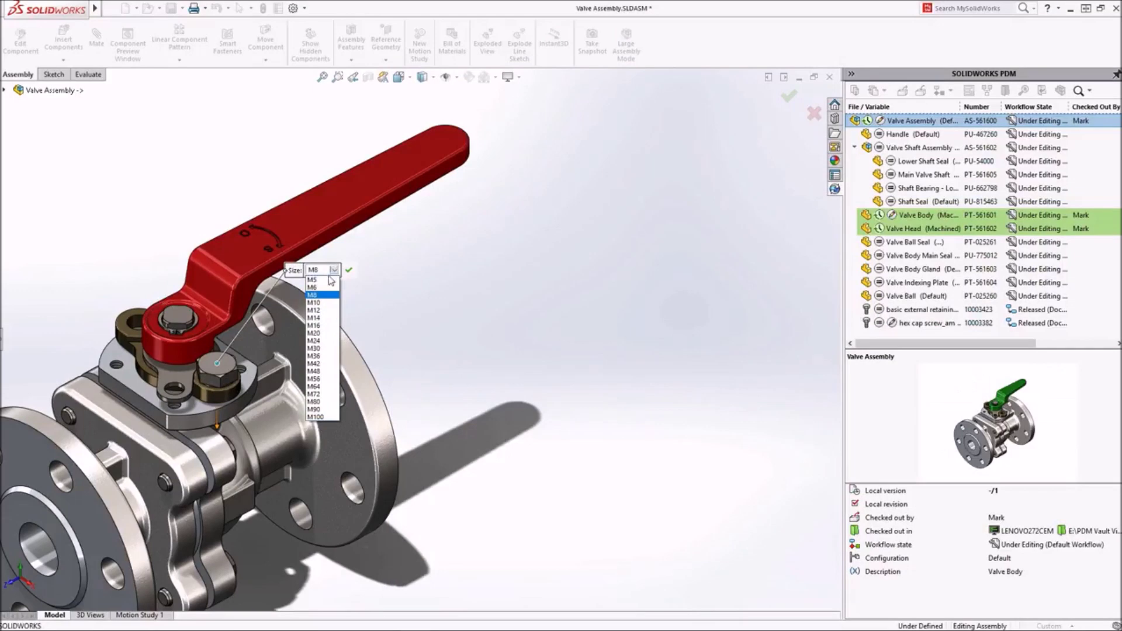
{"action": "left_click", "coordinate": [314, 287]}
{"action": "left_click", "coordinate": [348, 270]}
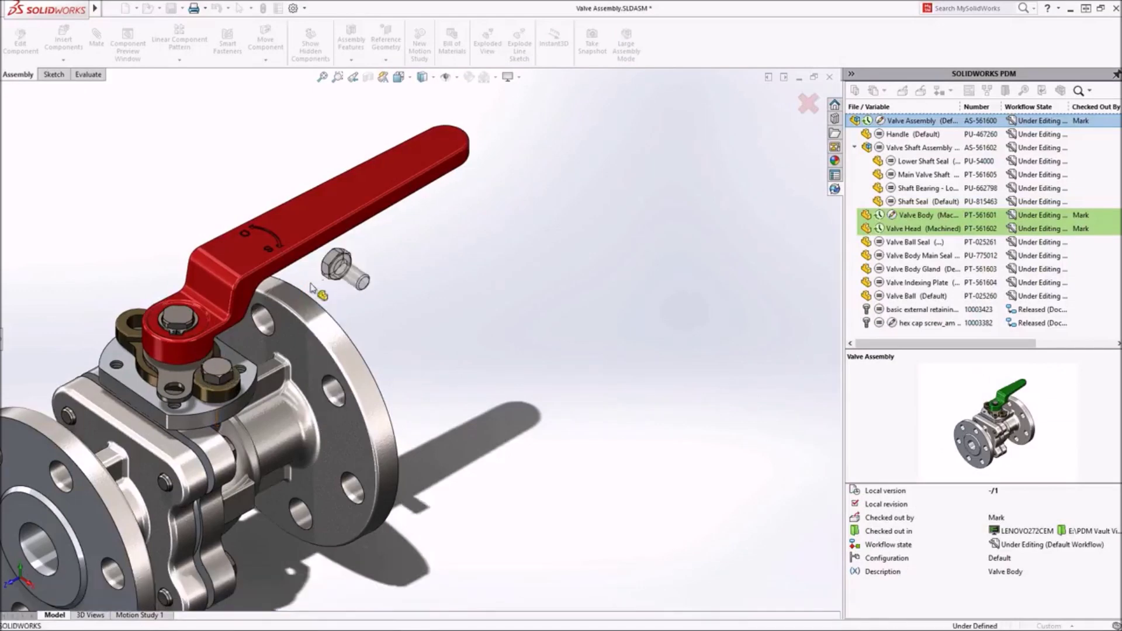
{"action": "key", "text": "f"}
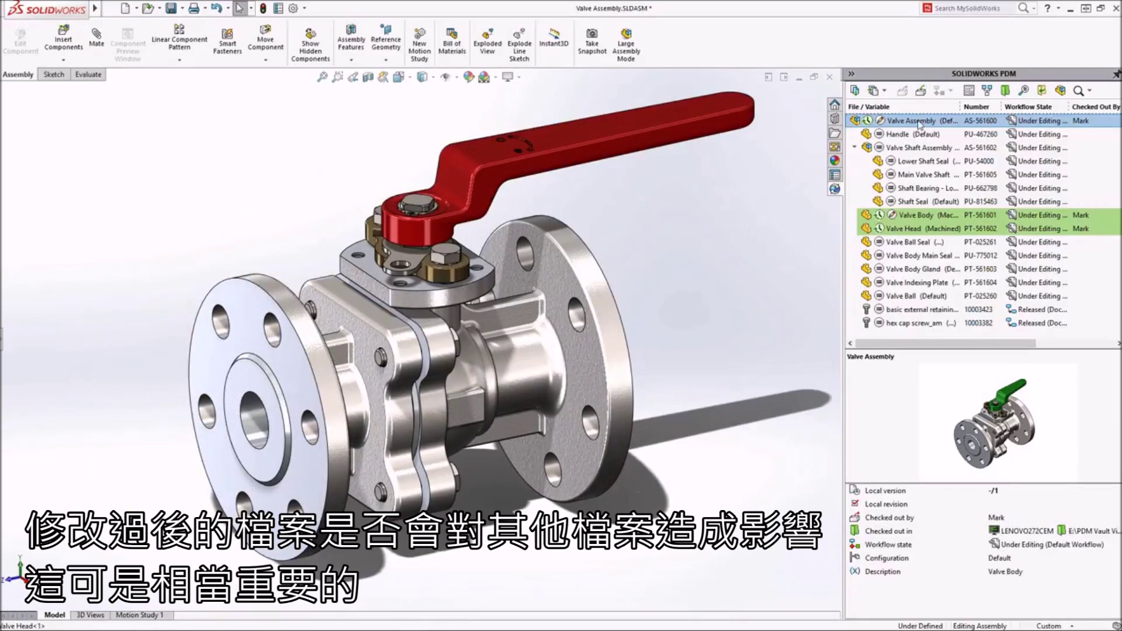
Use Where Used to find Valve Assembly.SLDDRW and open it.
{"action": "left_click", "coordinate": [988, 91]}
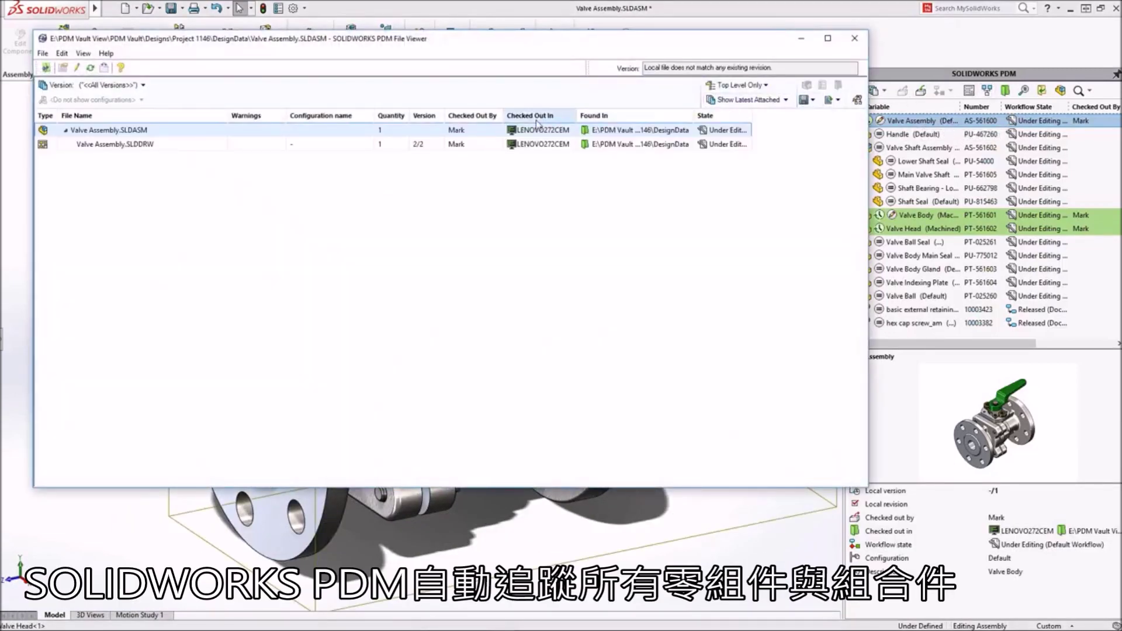
{"action": "right_click", "coordinate": [214, 144]}
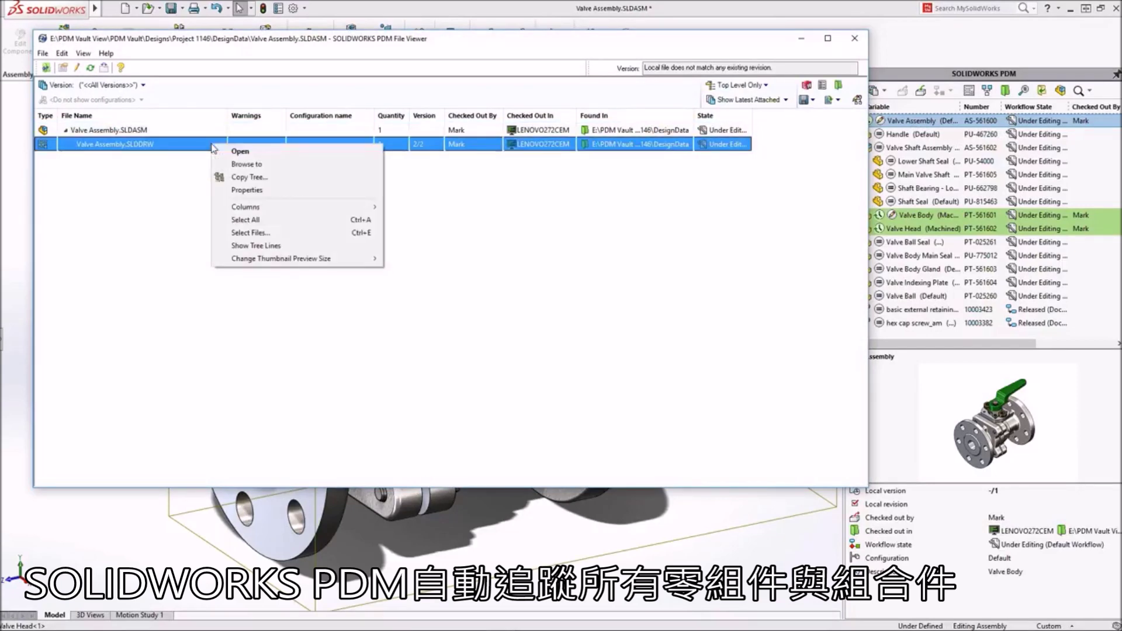
{"action": "left_click", "coordinate": [239, 152]}
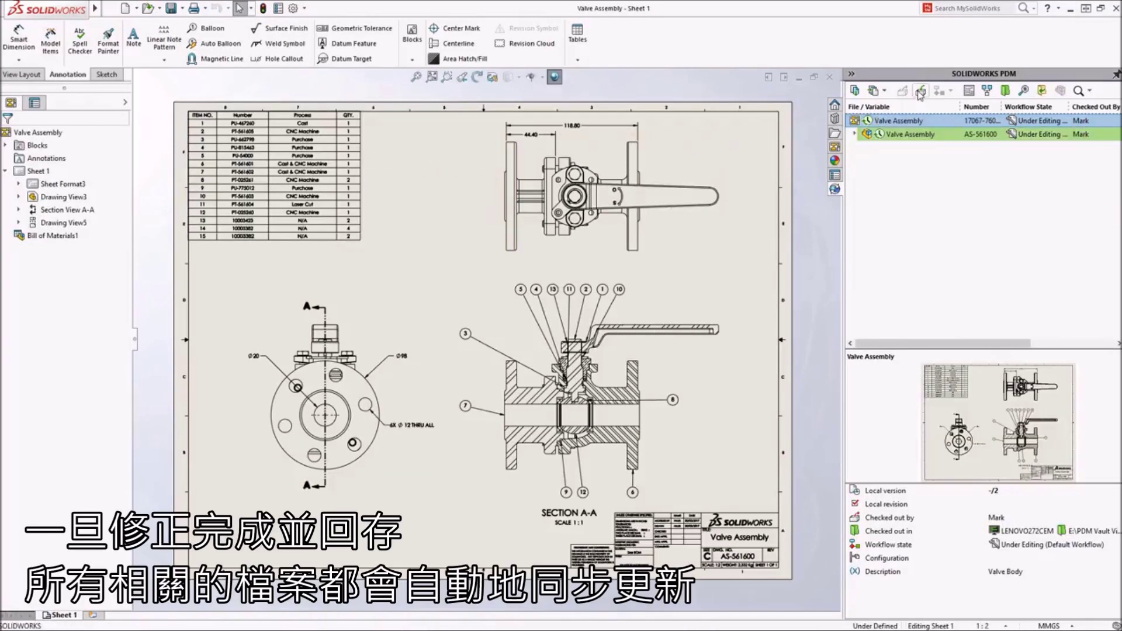
Check the updated drawing, assembly and modified parts into the vault with a comment.
{"action": "left_click", "coordinate": [921, 92]}
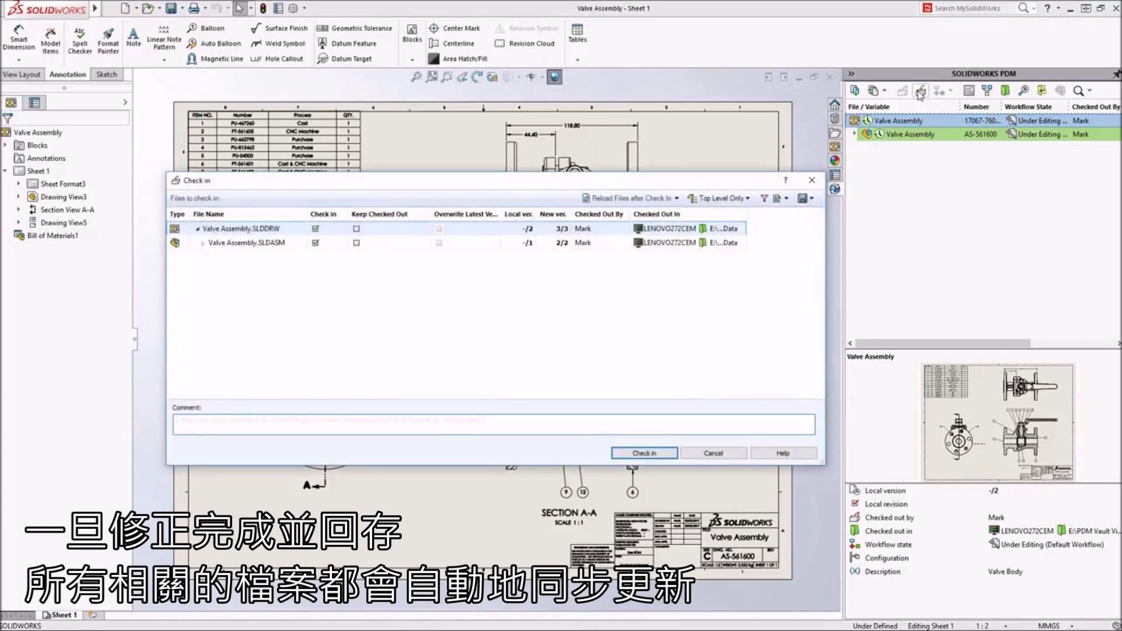
{"action": "left_click", "coordinate": [203, 243]}
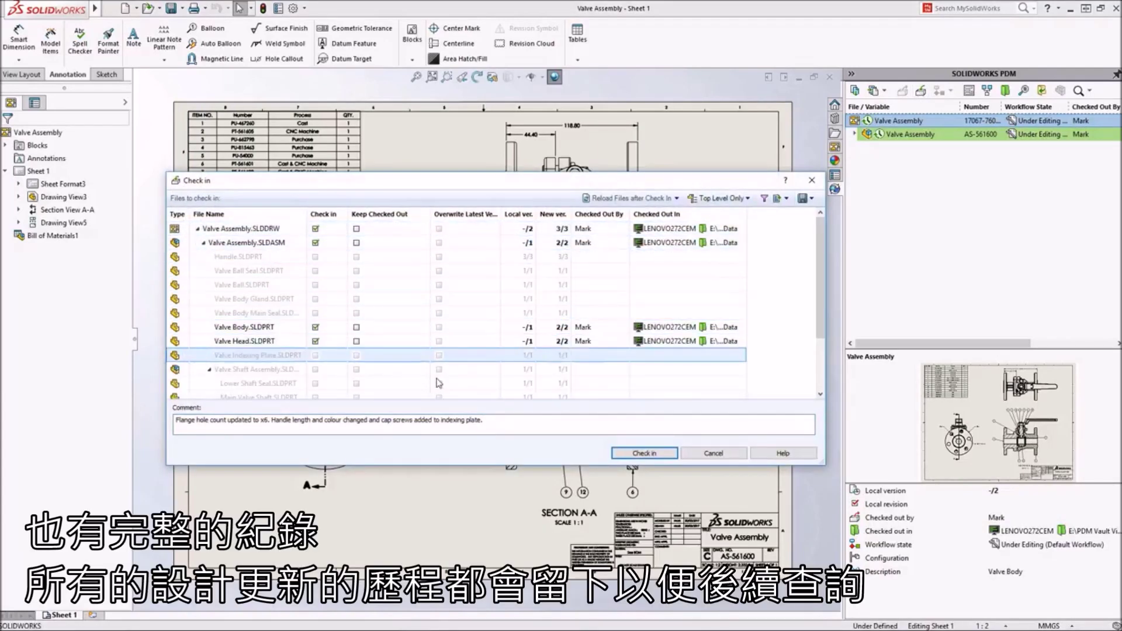
{"action": "left_click", "coordinate": [643, 453]}
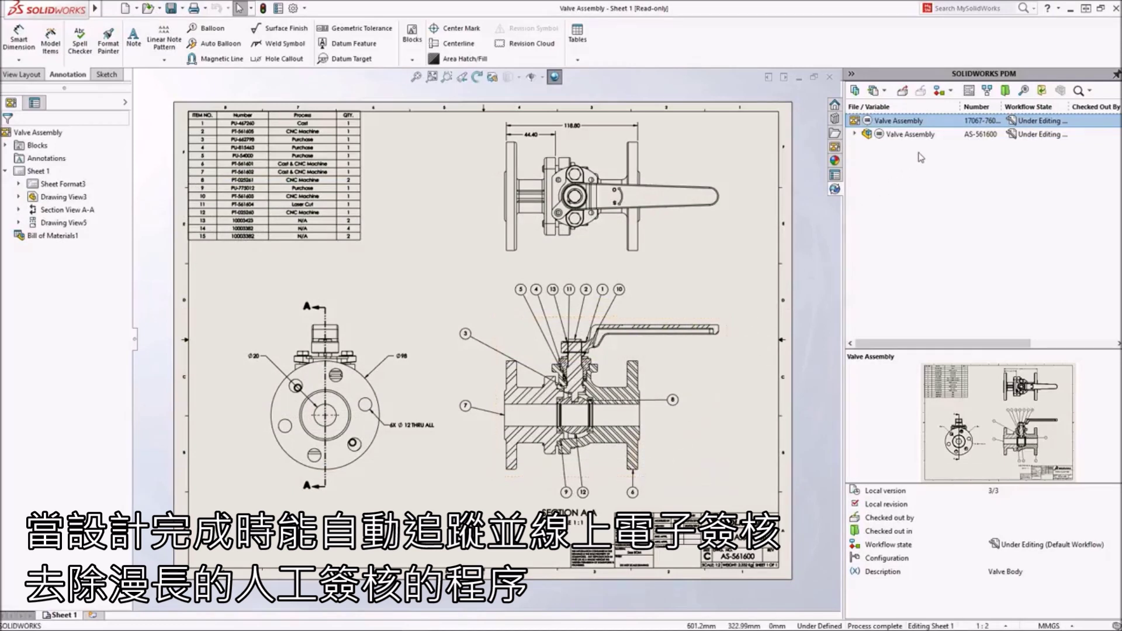
{"action": "left_click", "coordinate": [953, 93]}
Submit the valve drawing and assembly for approval, then log in to PDM Vault.
{"action": "left_click", "coordinate": [982, 107]}
{"action": "type", "text": "Changes to Valve assembly and drawing for approval."}
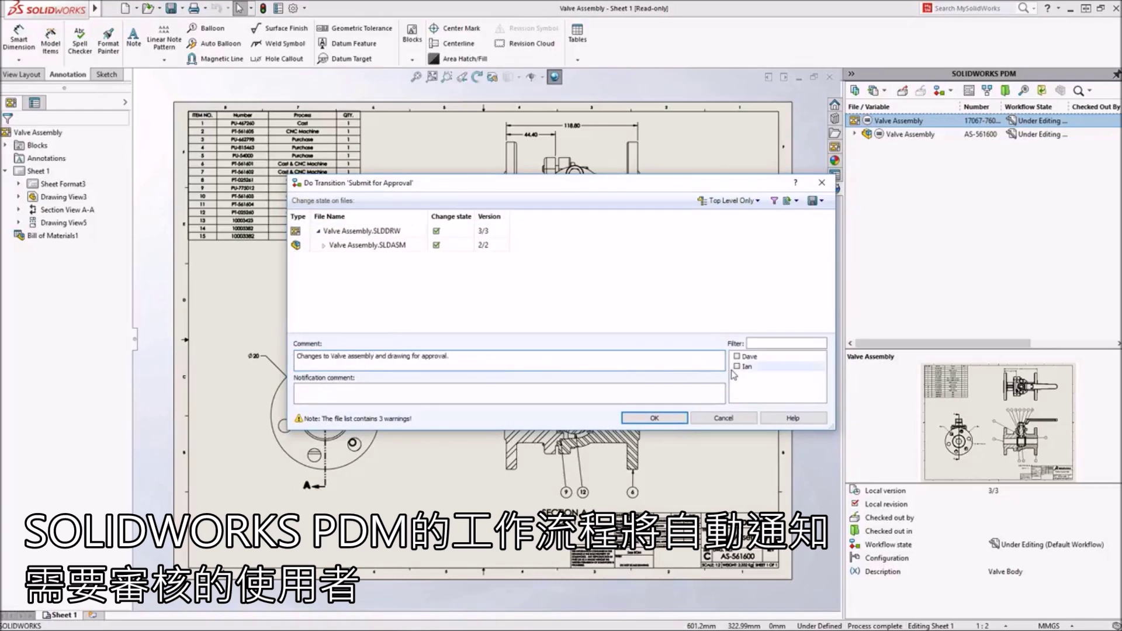
{"action": "left_click", "coordinate": [654, 419]}
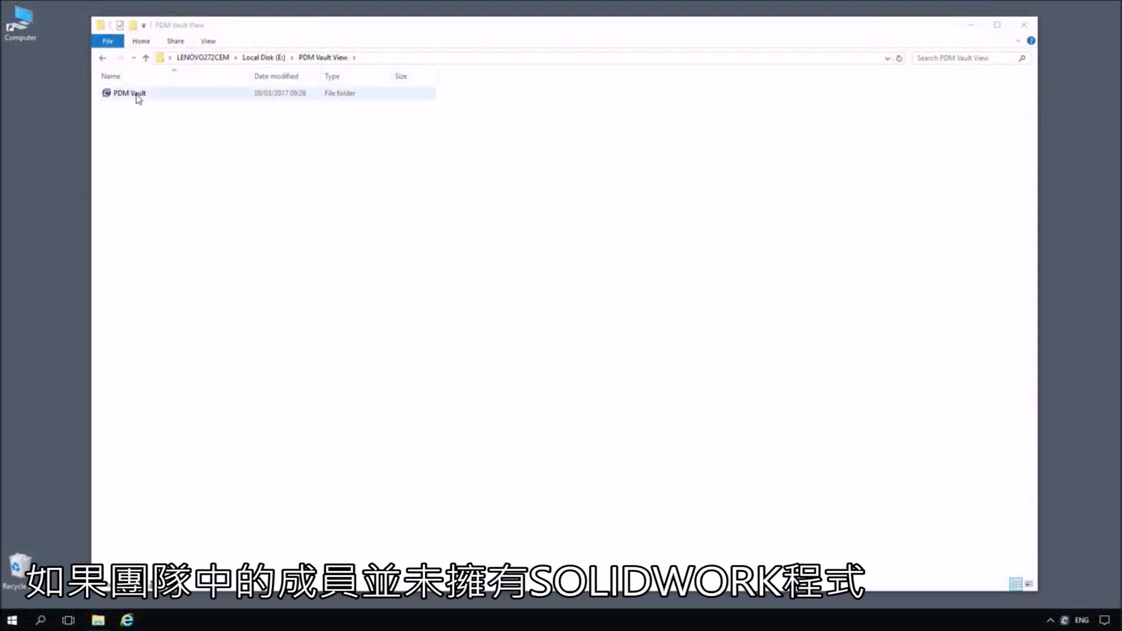
{"action": "double_click", "coordinate": [131, 93]}
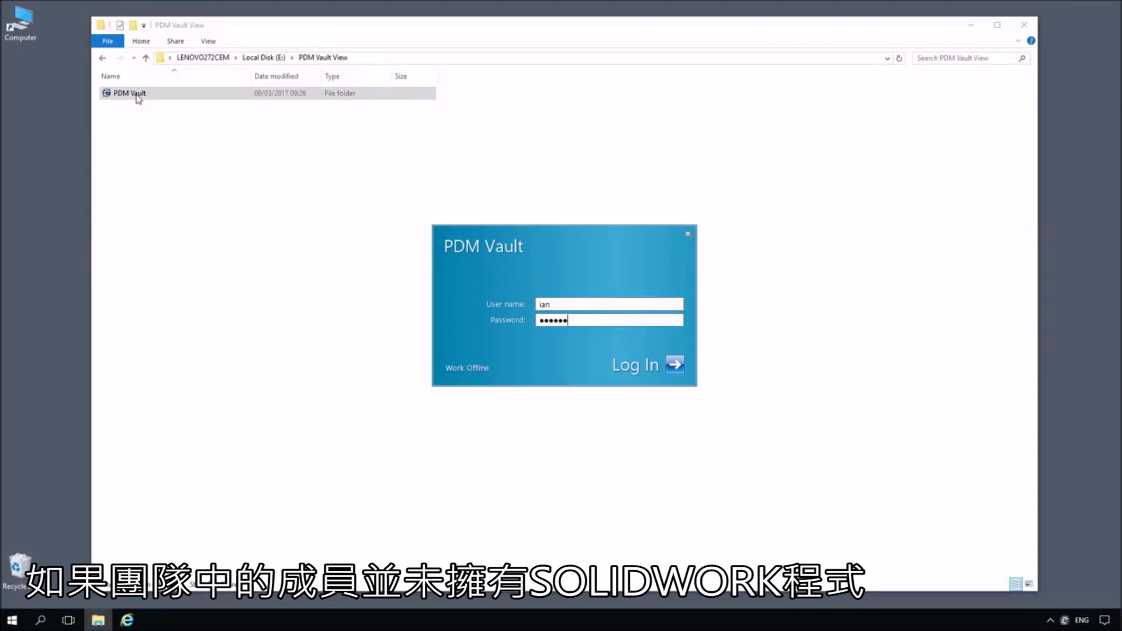
{"action": "type", "text": "•"}
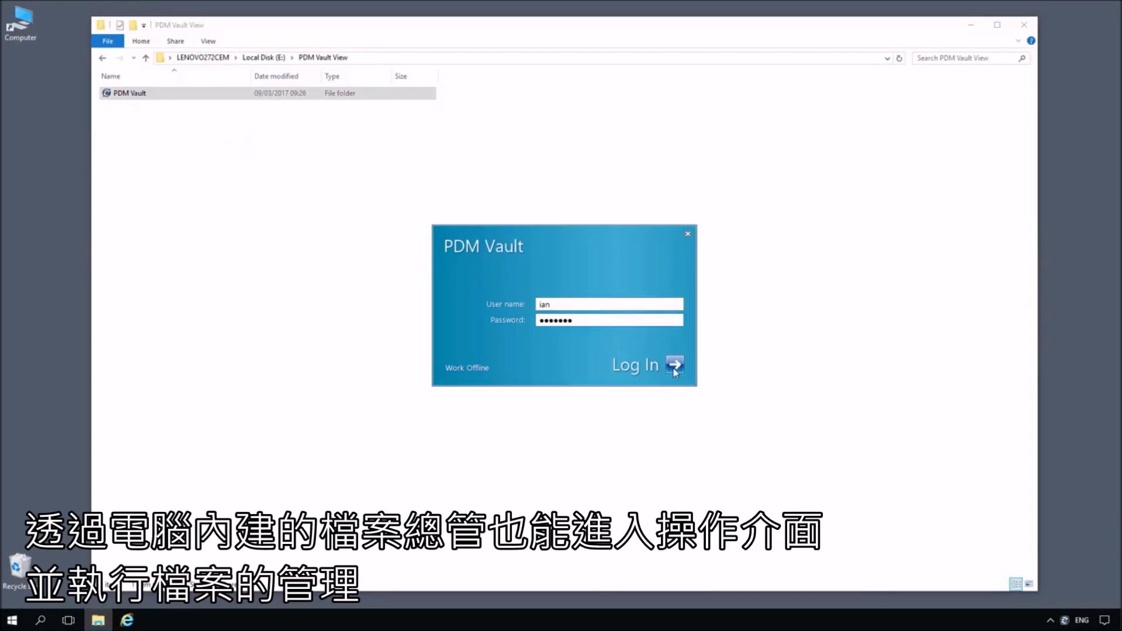
{"action": "left_click", "coordinate": [674, 366]}
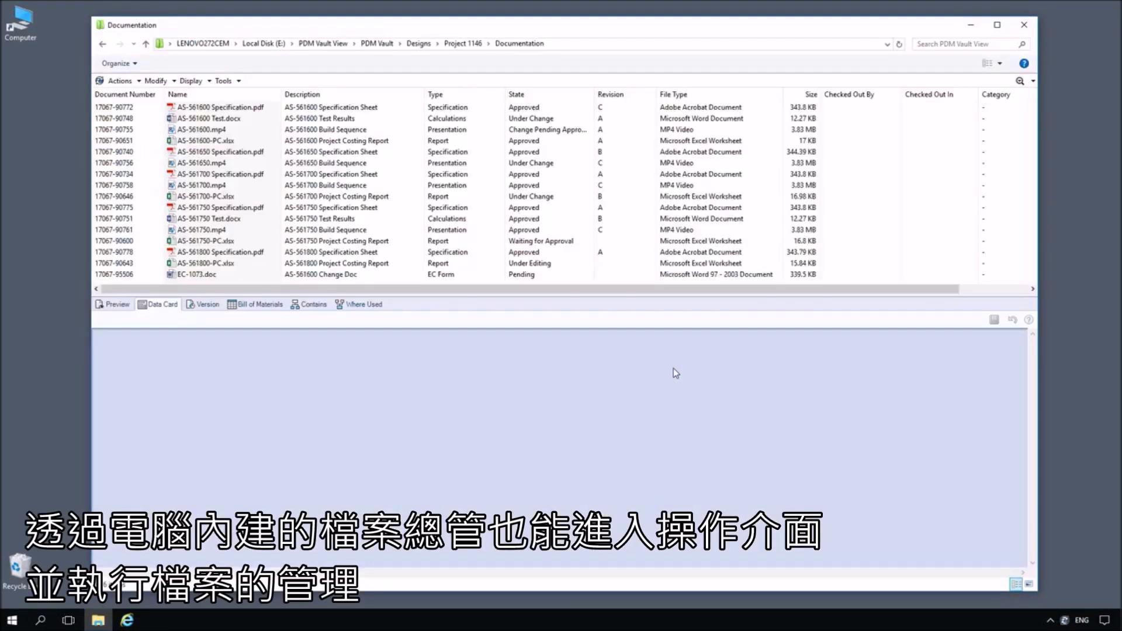
Preview AS-561600 Specification.pdf, AS-561750-PC.xlsx and EC-1073.doc in Documentation.
{"action": "left_click", "coordinate": [220, 107]}
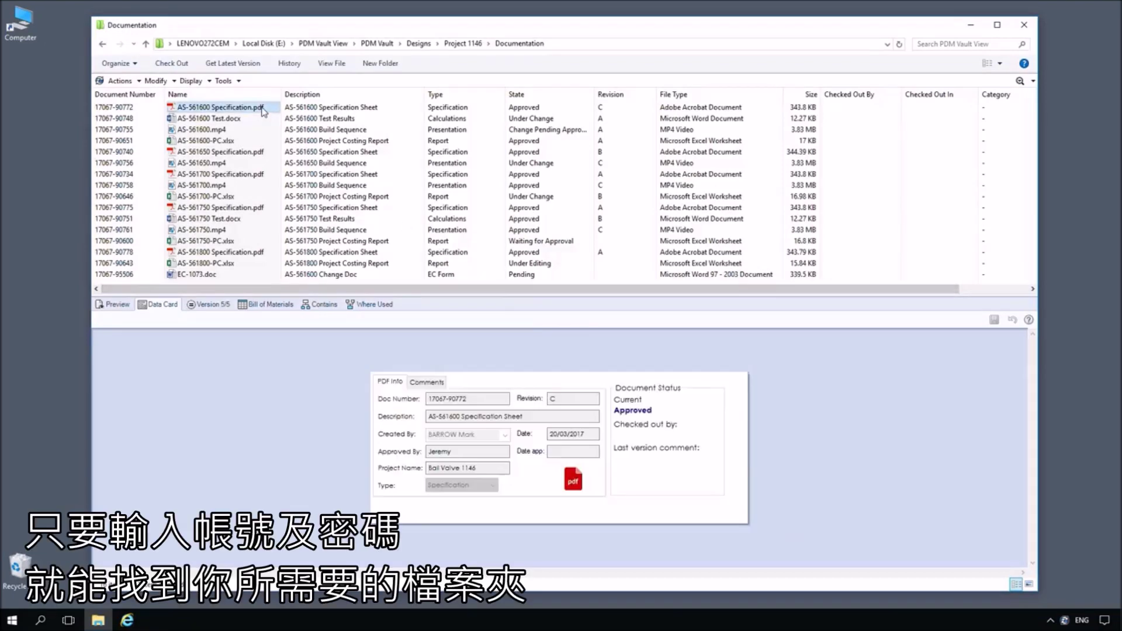
{"action": "left_click", "coordinate": [112, 304]}
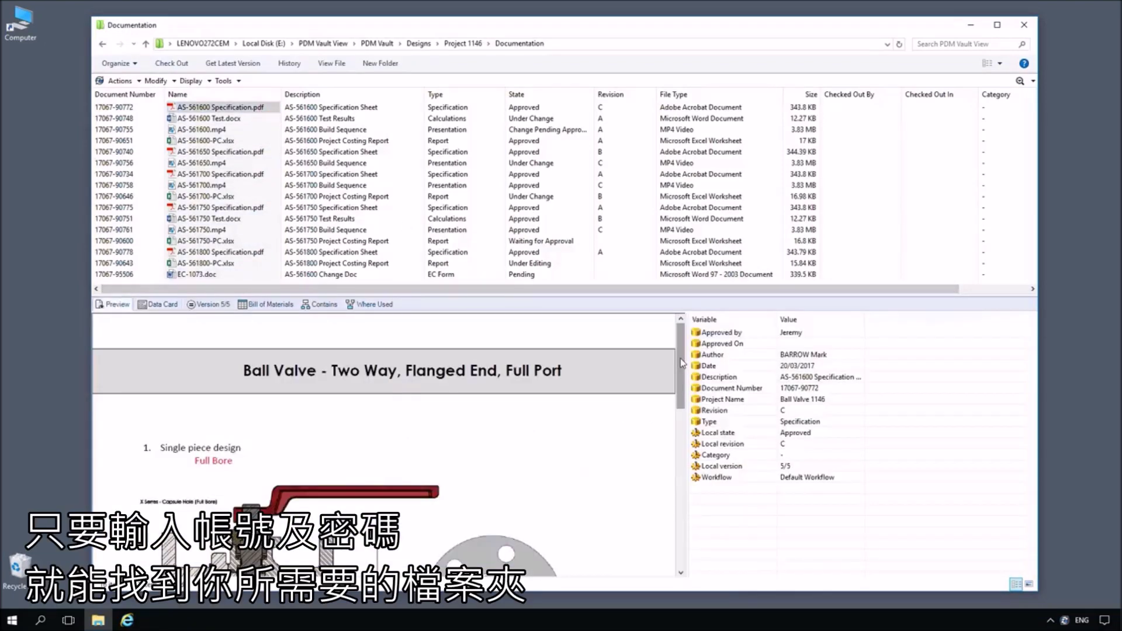
{"action": "left_click_drag", "start_coordinate": [682, 361], "coordinate": [693, 491]}
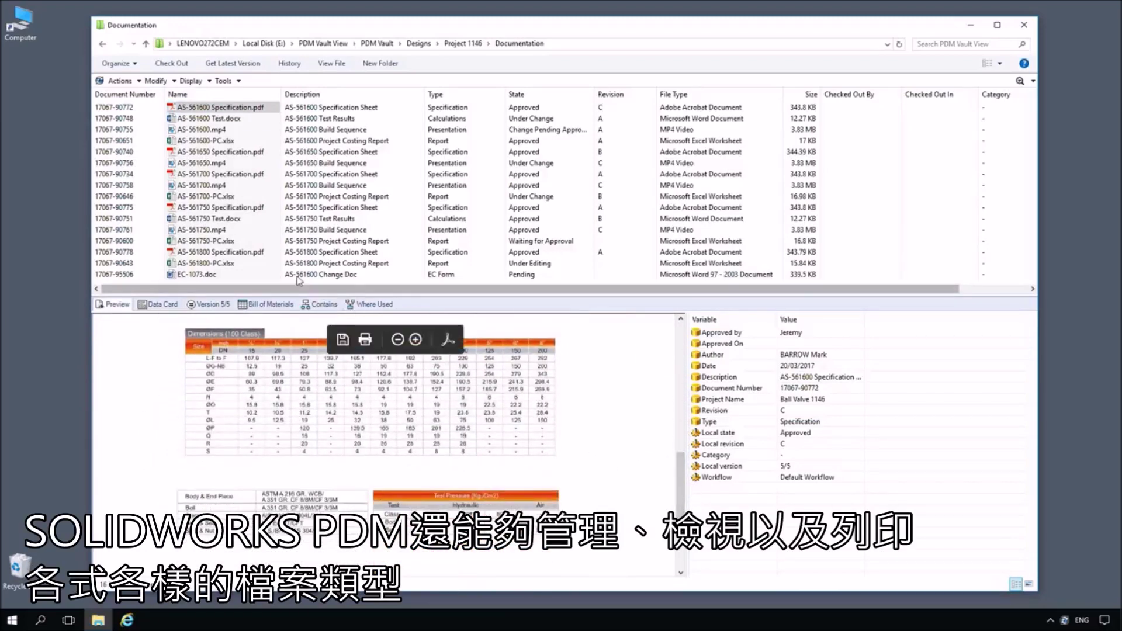
{"action": "left_click", "coordinate": [210, 240]}
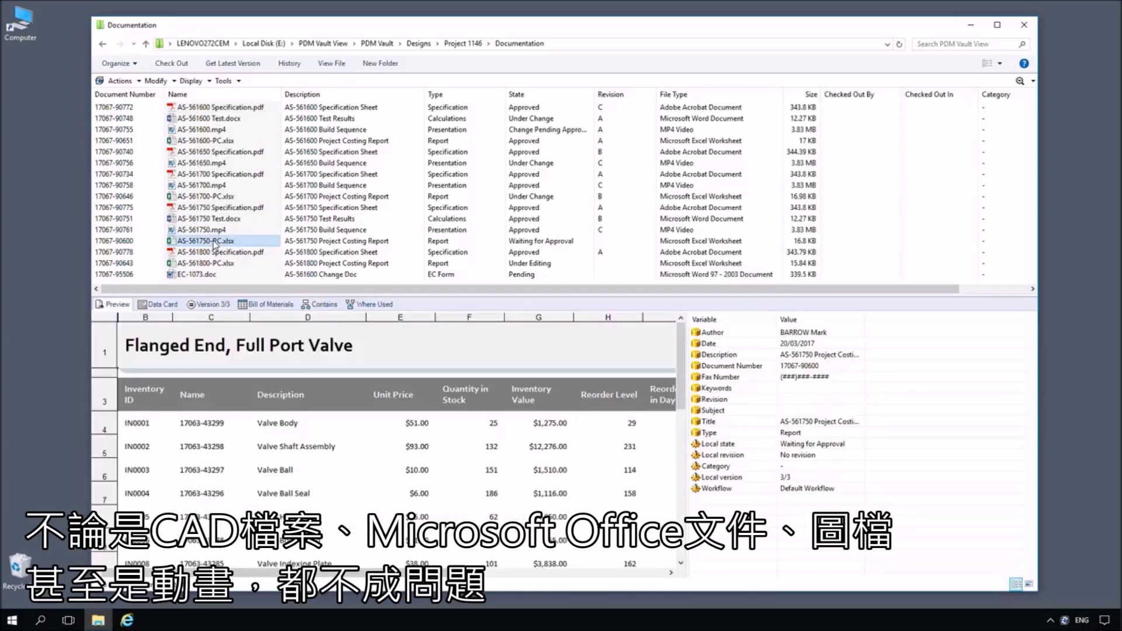
{"action": "left_click", "coordinate": [194, 275]}
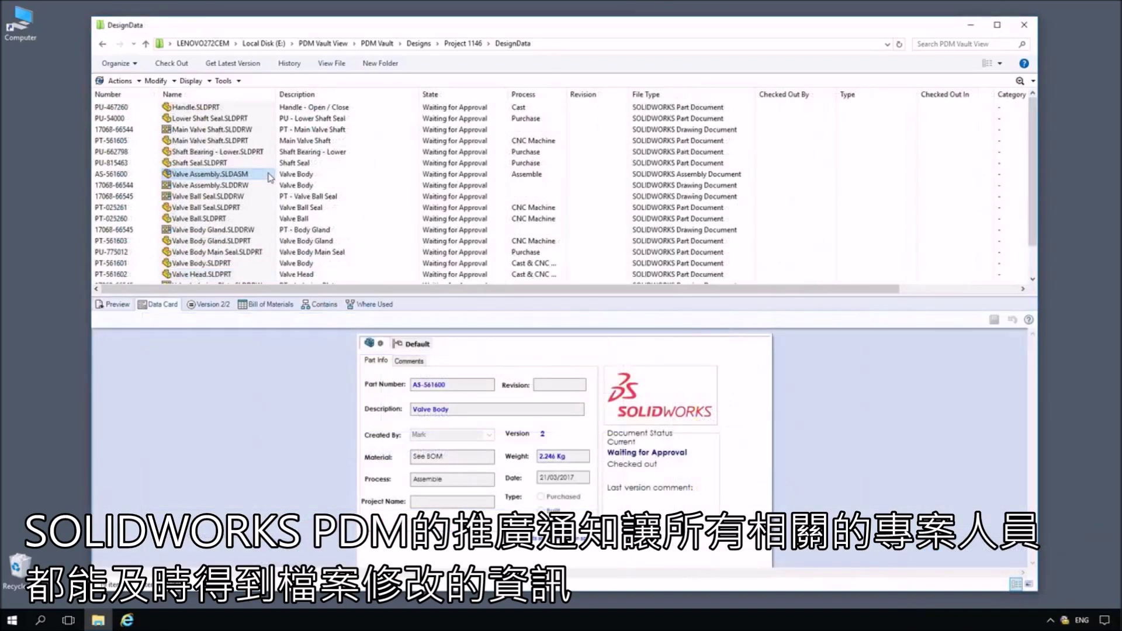
Rotate the Valve Assembly.SLDASM 3D preview and zoom in close on the handle.
{"action": "left_click", "coordinate": [114, 304]}
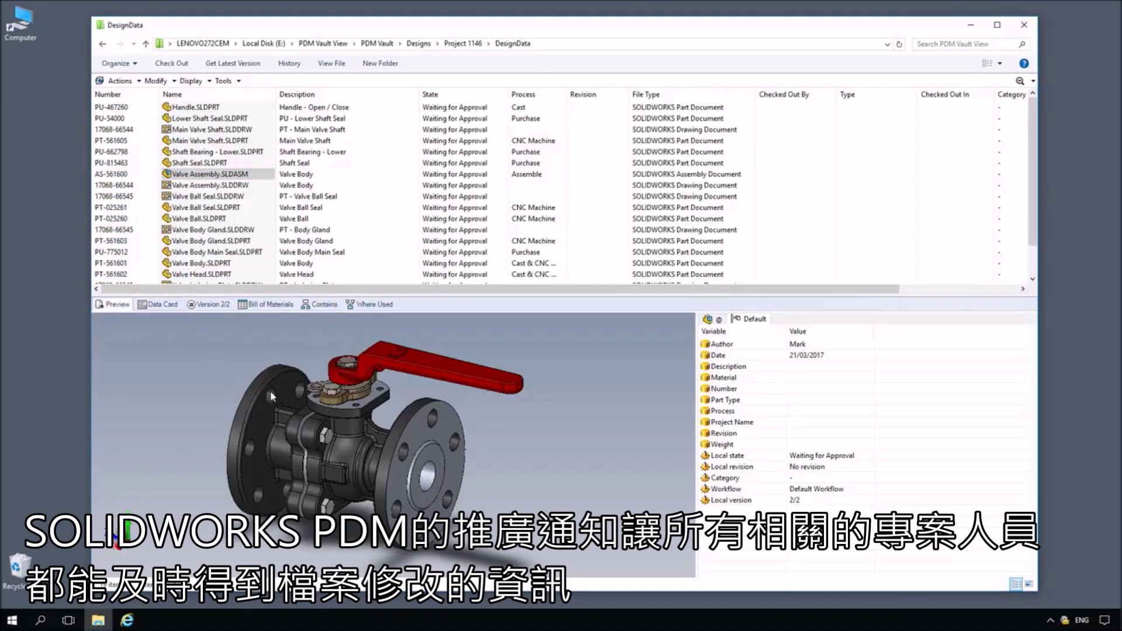
{"action": "left_click_drag", "start_coordinate": [388, 471], "coordinate": [401, 452]}
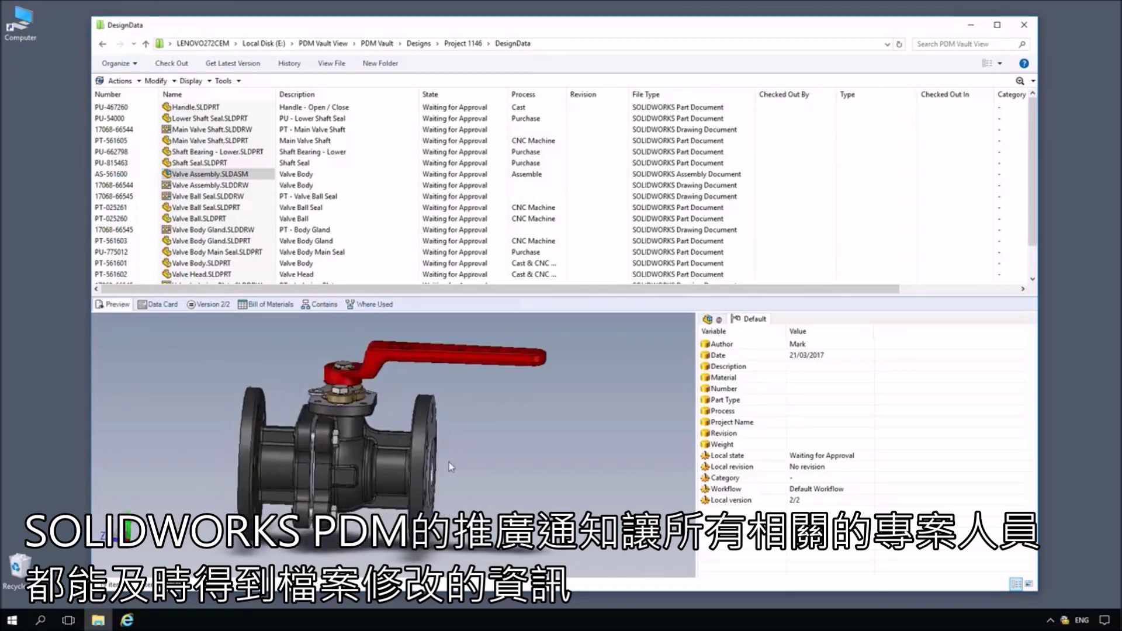
{"action": "left_click_drag", "start_coordinate": [450, 467], "coordinate": [468, 502]}
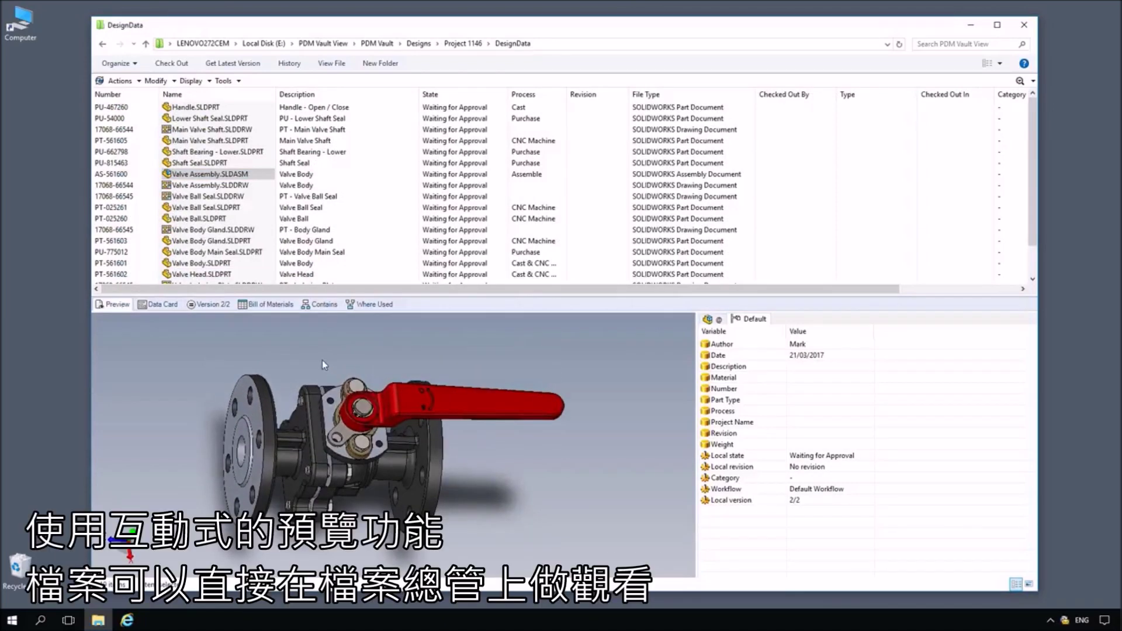
{"action": "right_click", "coordinate": [321, 360]}
{"action": "left_click", "coordinate": [491, 411]}
{"action": "left_click_drag", "start_coordinate": [377, 437], "coordinate": [428, 476]}
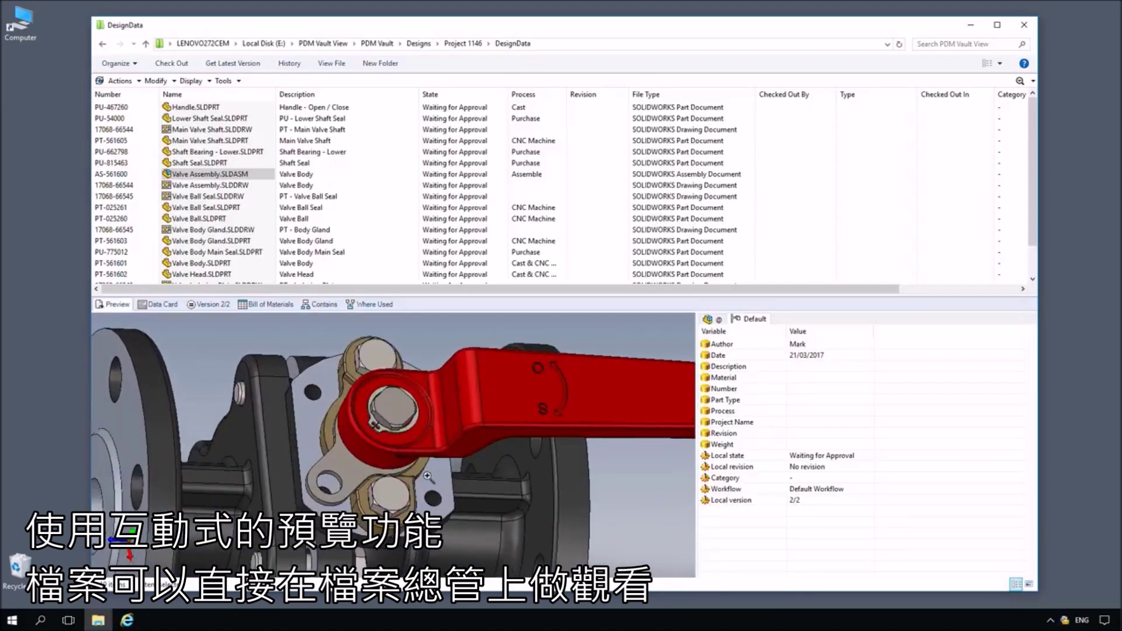
{"action": "left_click", "coordinate": [210, 185]}
Pass Valve Assembly.SLDDRW through approval with a comment, bringing it to Approved revision A.
{"action": "right_click", "coordinate": [211, 185]}
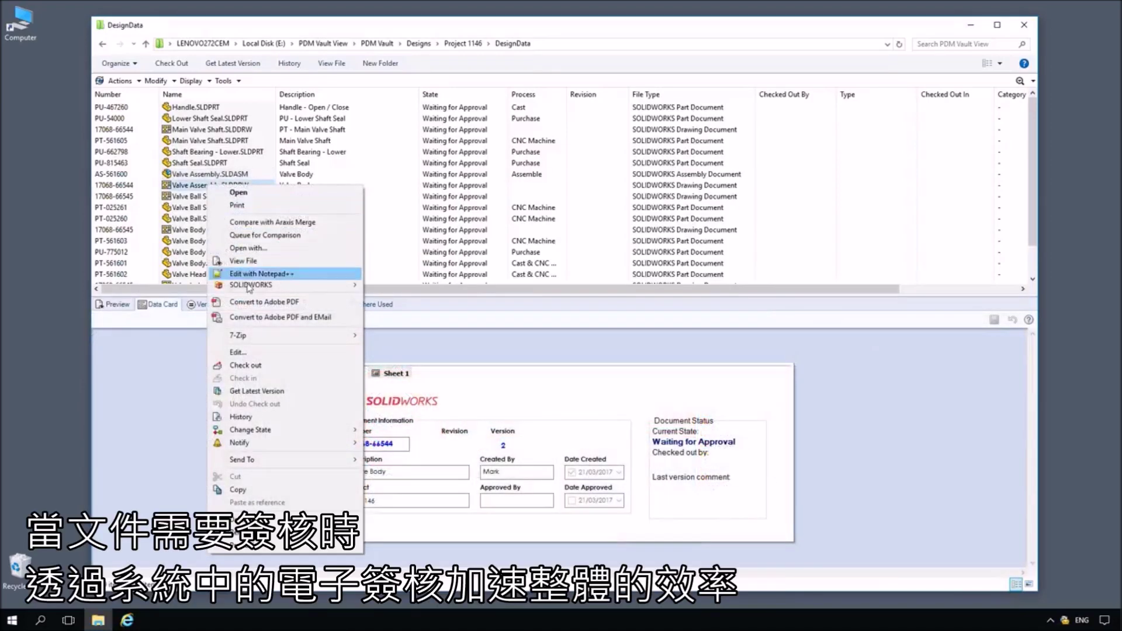
{"action": "mouse_move", "coordinate": [250, 430]}
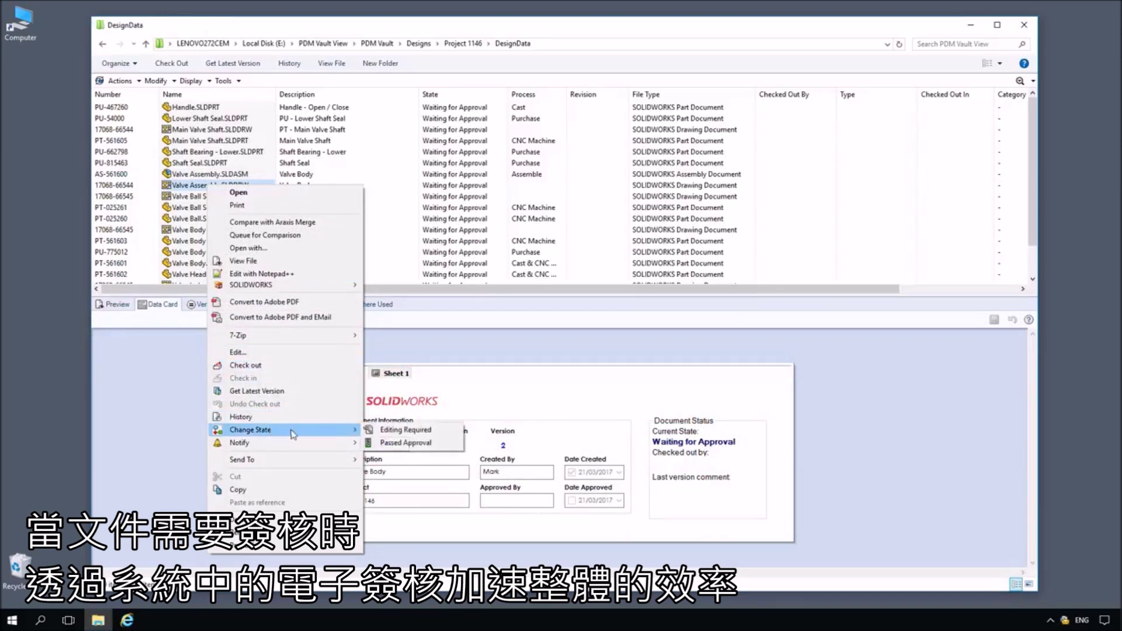
{"action": "left_click", "coordinate": [405, 442]}
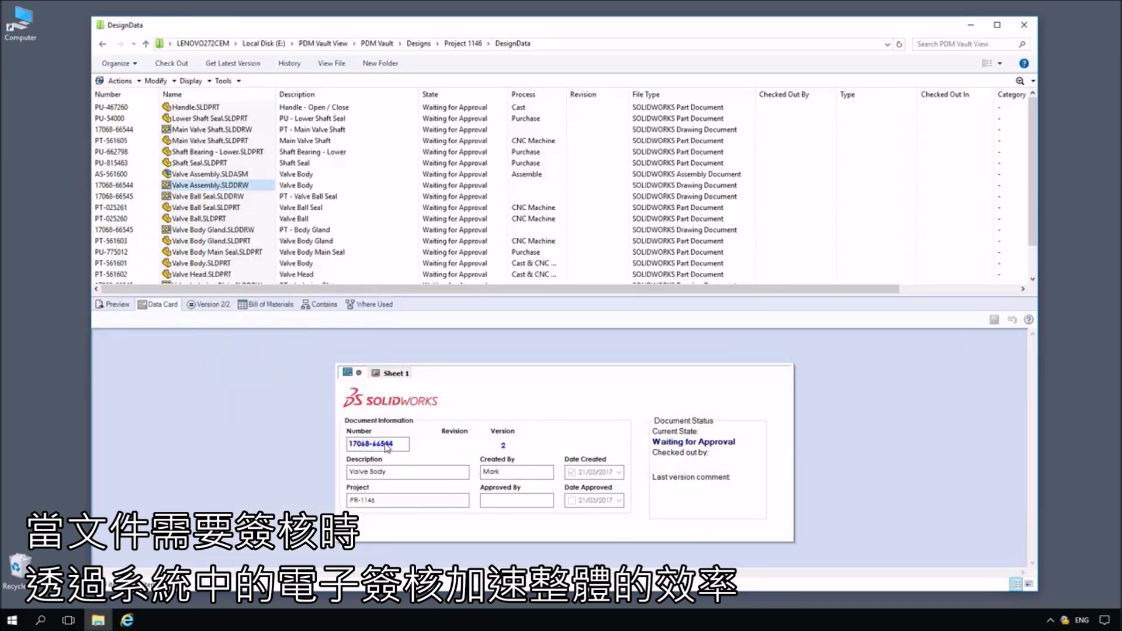
{"action": "type", "text": "Approved."}
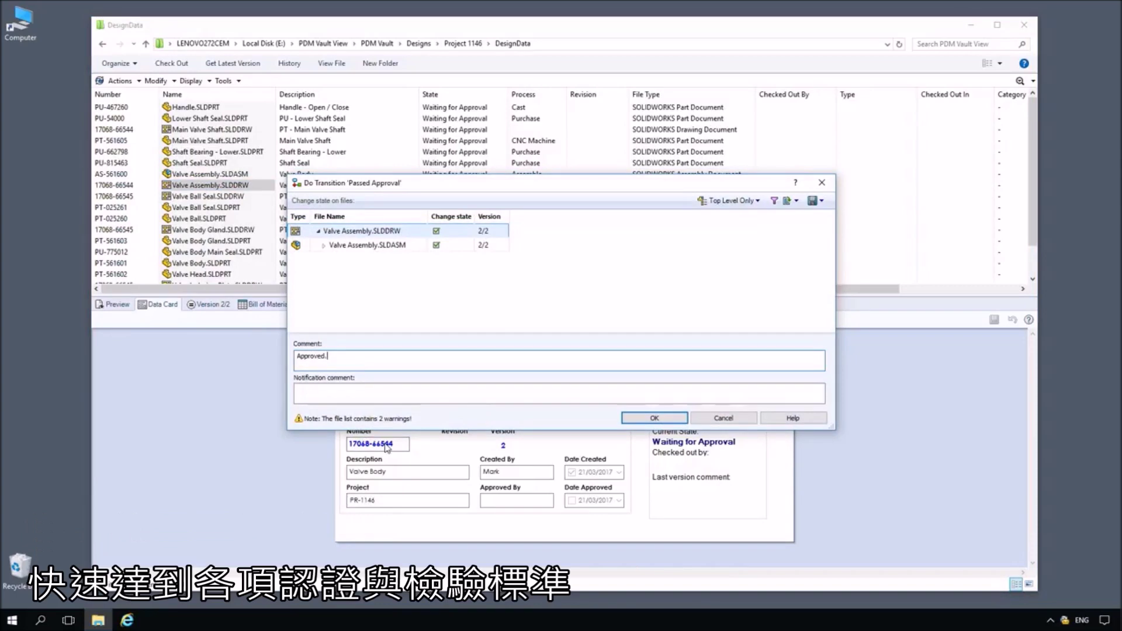
{"action": "left_click", "coordinate": [656, 420]}
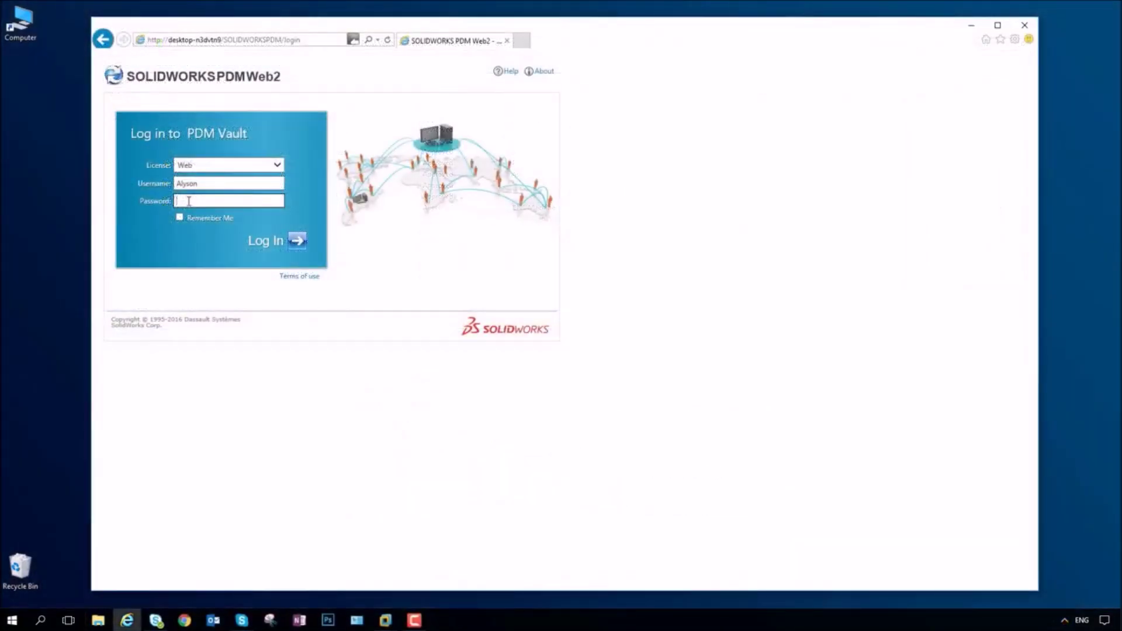
{"action": "type", "text": "pa"}
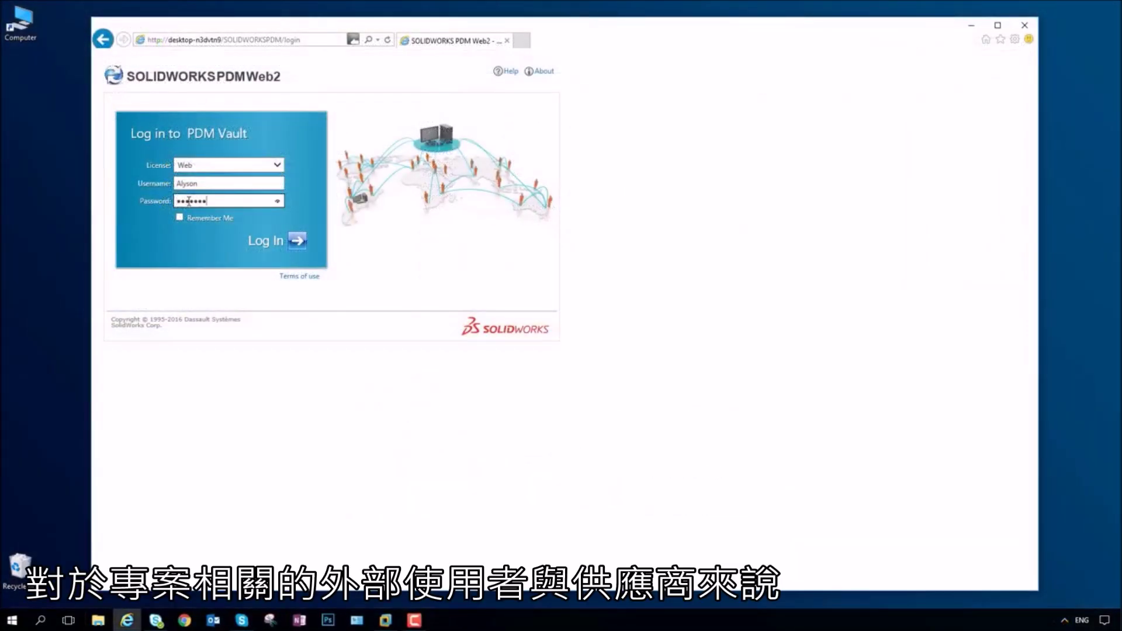
Log in to the PDM Web2 vault with the password.
{"action": "left_click", "coordinate": [298, 242]}
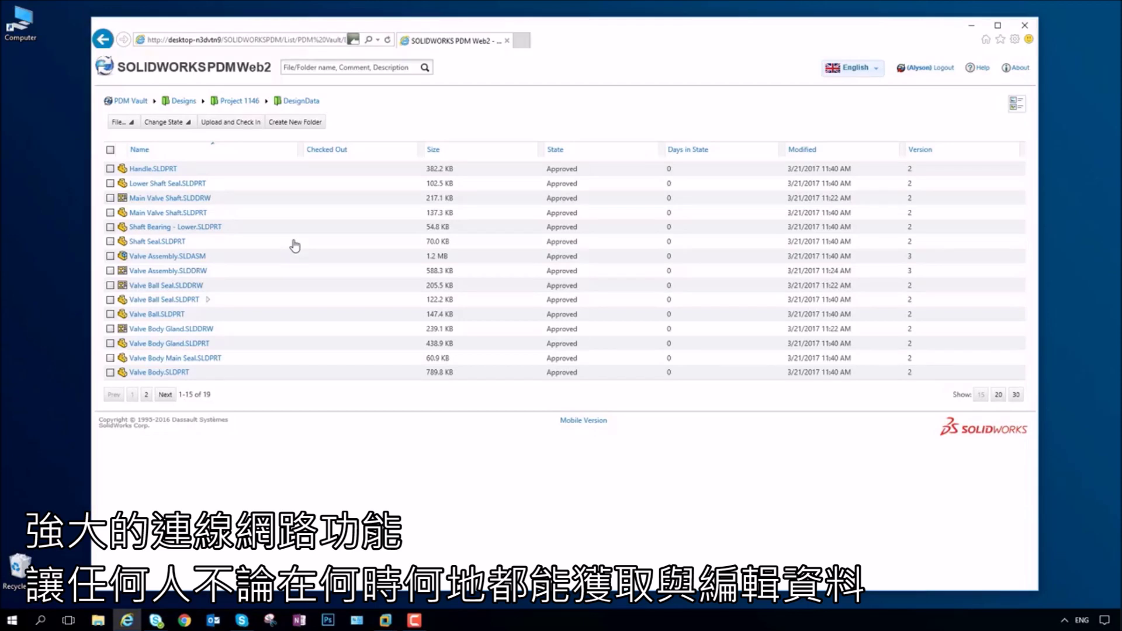
{"action": "left_click", "coordinate": [154, 169]}
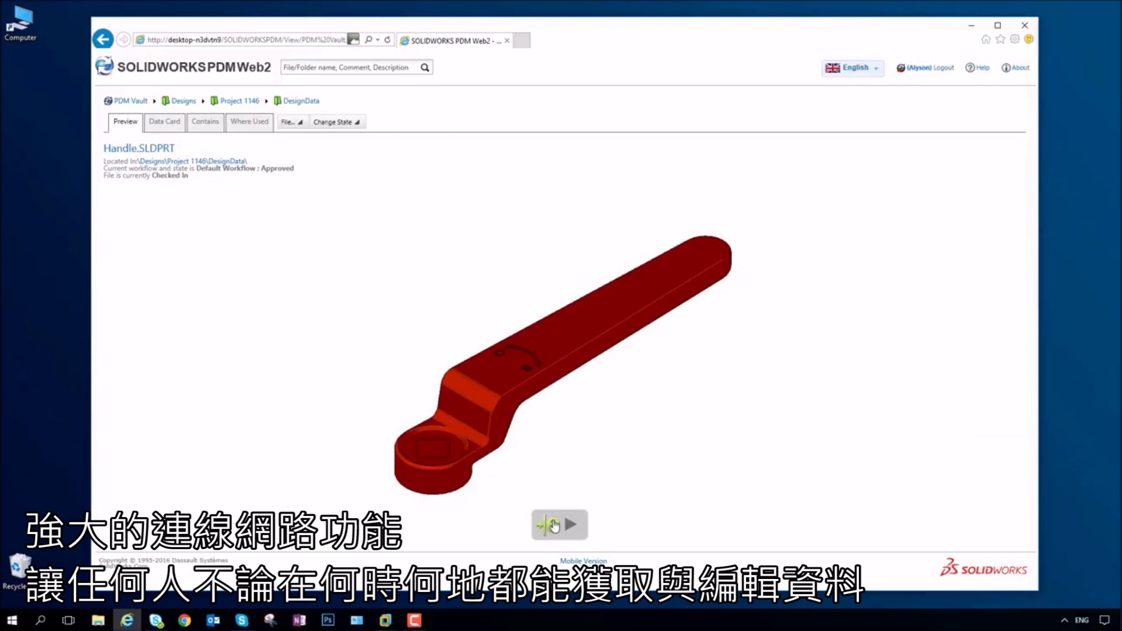
{"action": "left_click", "coordinate": [555, 527]}
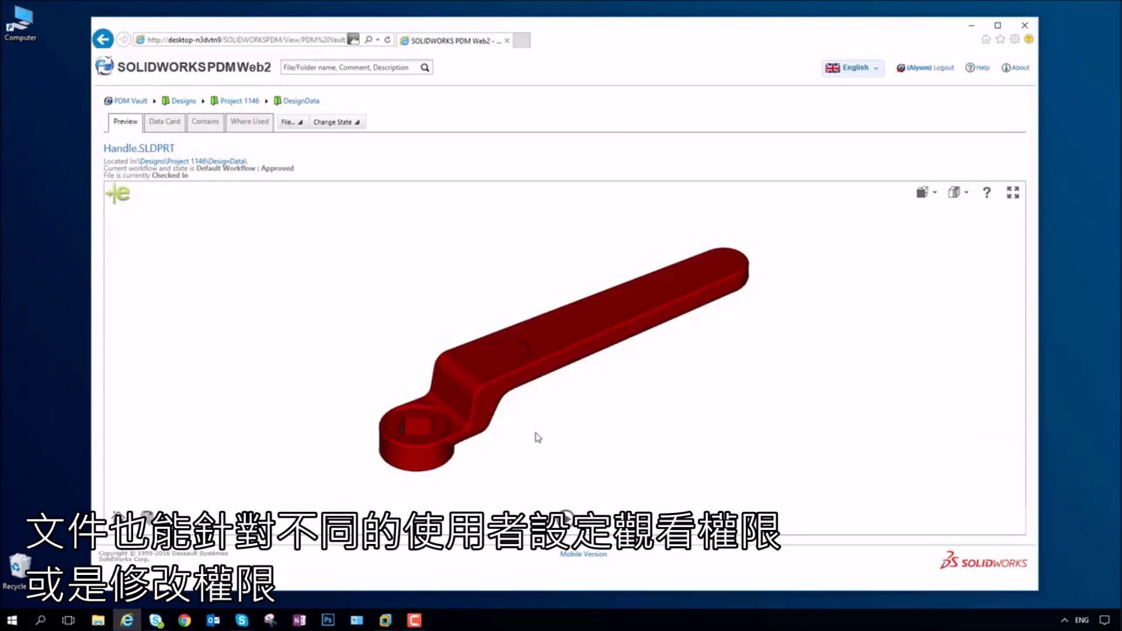
{"action": "left_click_drag", "start_coordinate": [539, 477], "coordinate": [419, 354]}
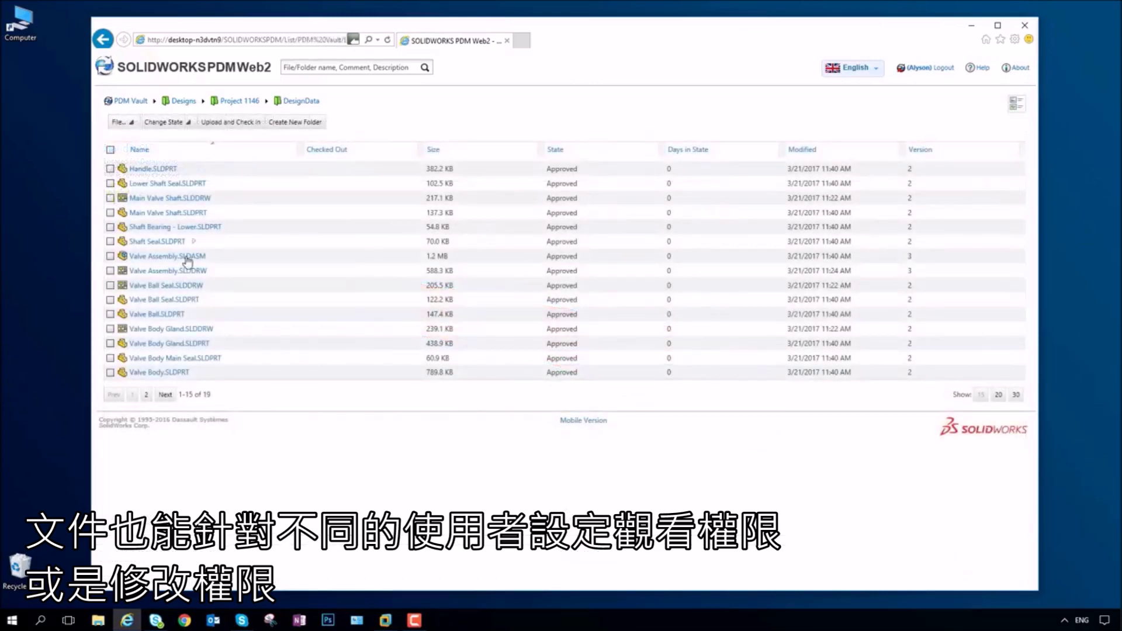
View Valve Assembly.SLDDRW in the interactive viewer, panning across the BOM table and flange views.
{"action": "left_click", "coordinate": [168, 271]}
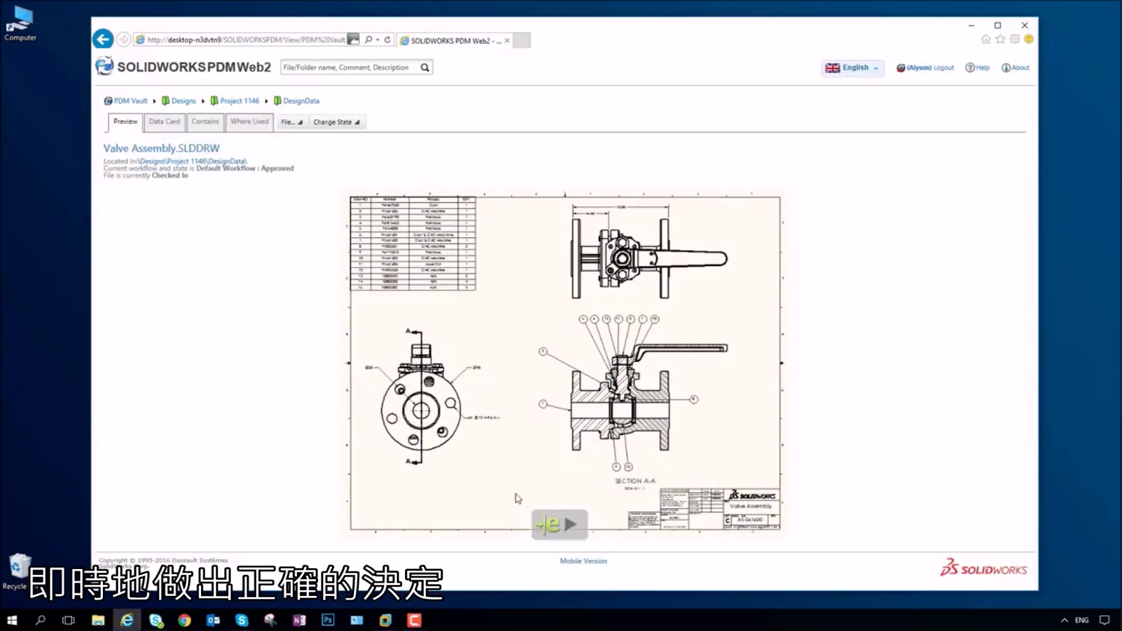
{"action": "left_click", "coordinate": [551, 526]}
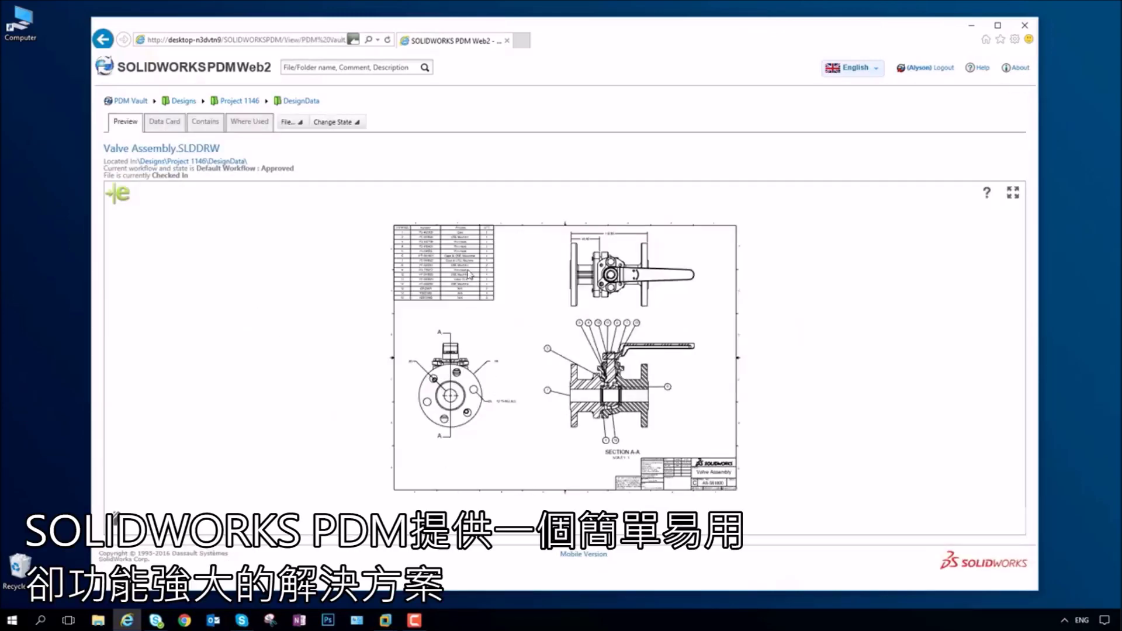
{"action": "scroll", "coordinate": [469, 263], "scroll_direction": "up", "scroll_amount": 3}
{"action": "scroll", "coordinate": [470, 264], "scroll_direction": "up", "scroll_amount": 3}
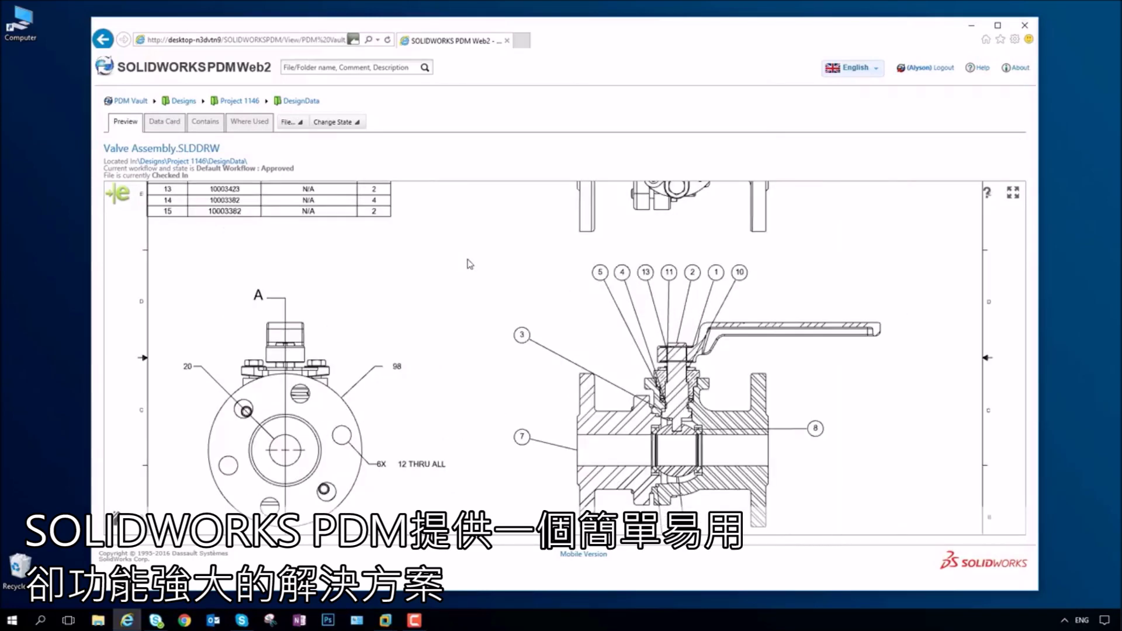
{"action": "scroll", "coordinate": [387, 253], "scroll_direction": "down", "scroll_amount": 3}
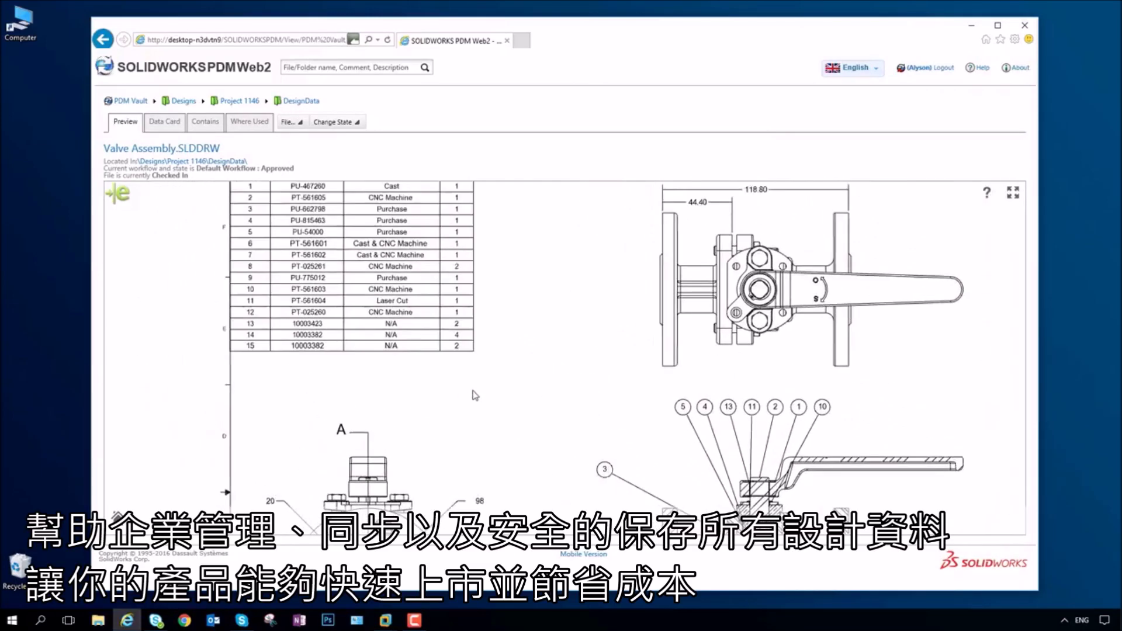
{"action": "left_click_drag", "start_coordinate": [387, 253], "coordinate": [485, 417]}
{"action": "left_click_drag", "start_coordinate": [629, 414], "coordinate": [523, 404]}
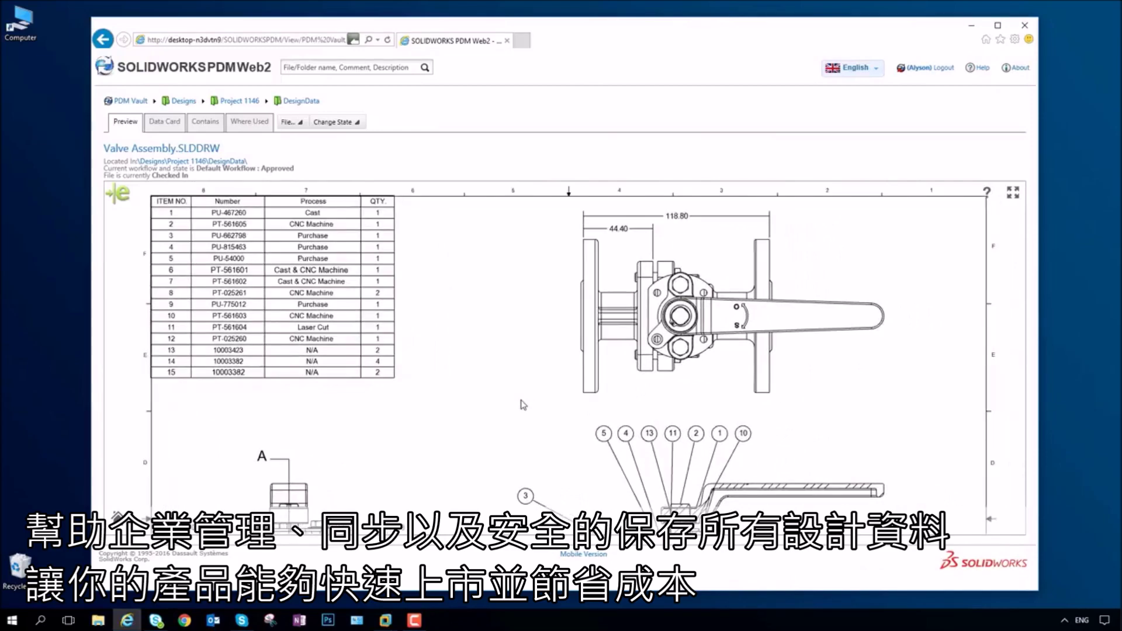